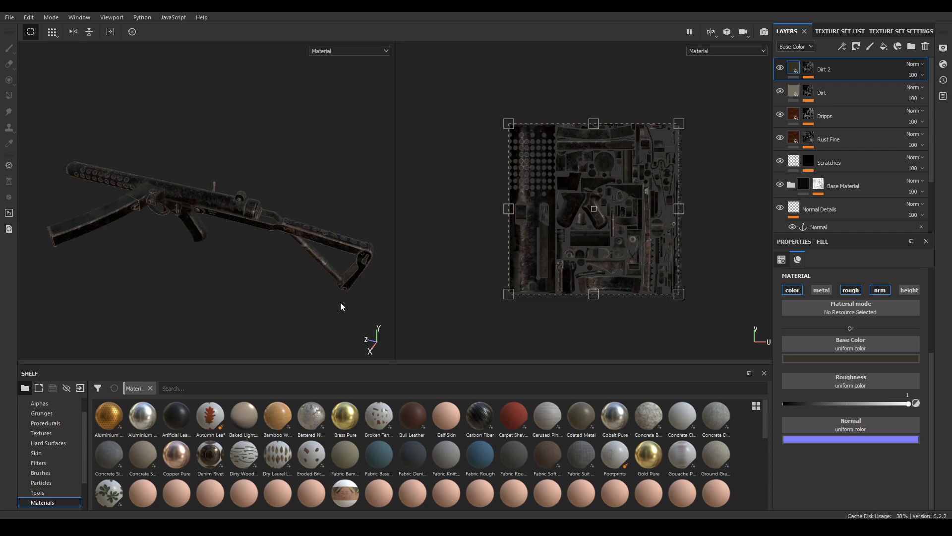
- Start a texture export and set the output template to Arnold (AiStandard)
left_click(6, 17)
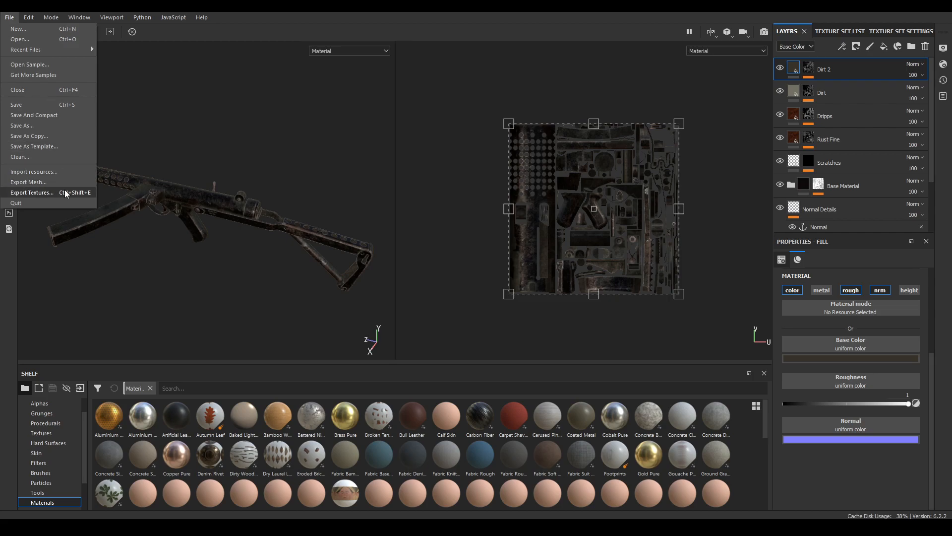
left_click(32, 193)
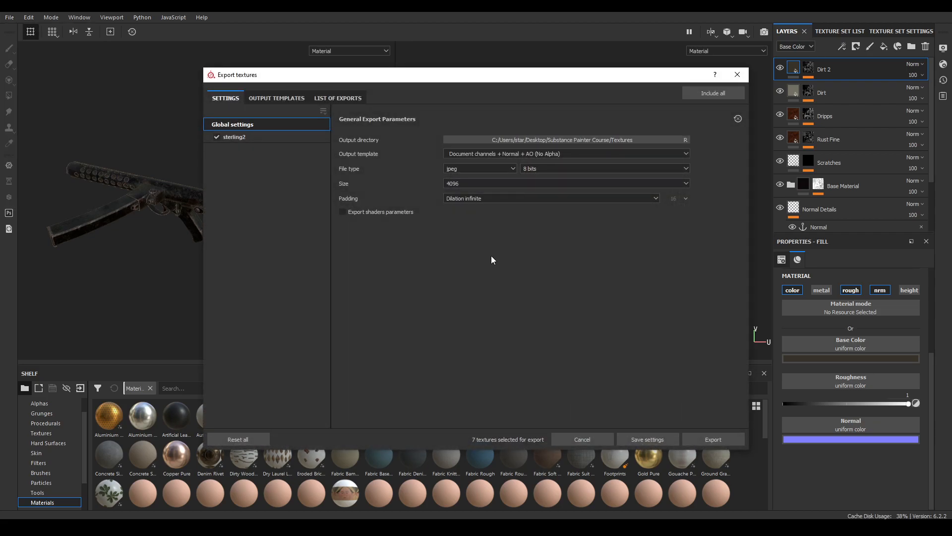
left_click(522, 152)
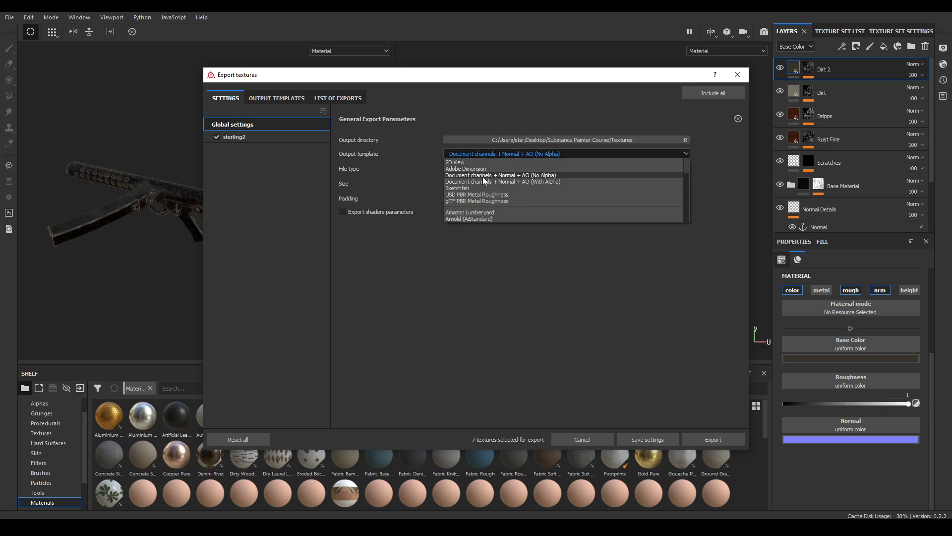
scroll(498, 202, "down", 2)
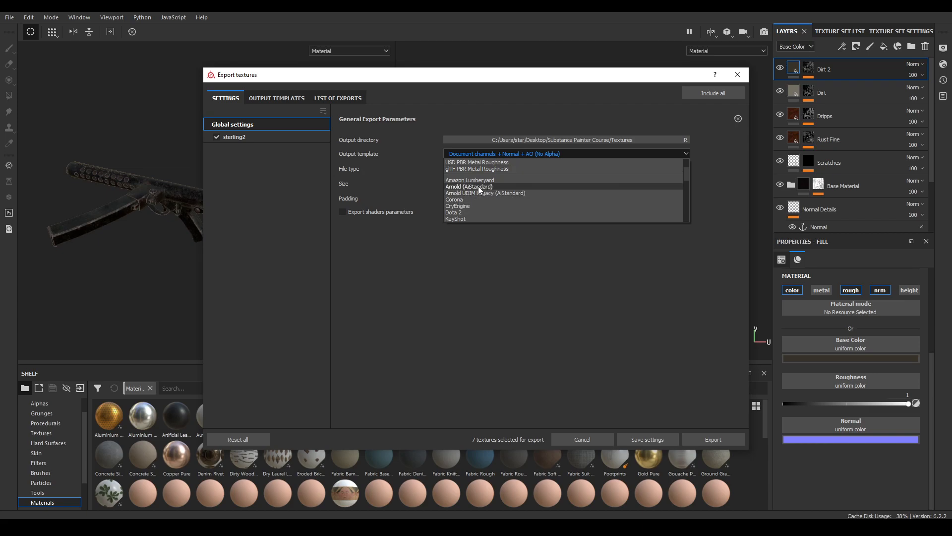
left_click(478, 186)
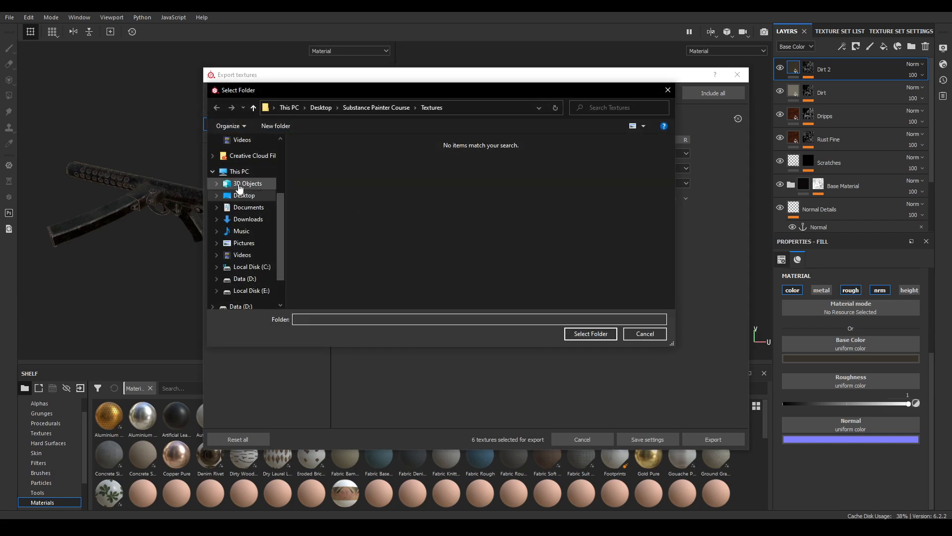
- Create a folder named Arnold inside the desktop's Substance Painter Course folder and choose it as the export output directory
left_click(243, 194)
double_click(345, 197)
right_click(372, 234)
key("ctrl+shift+n")
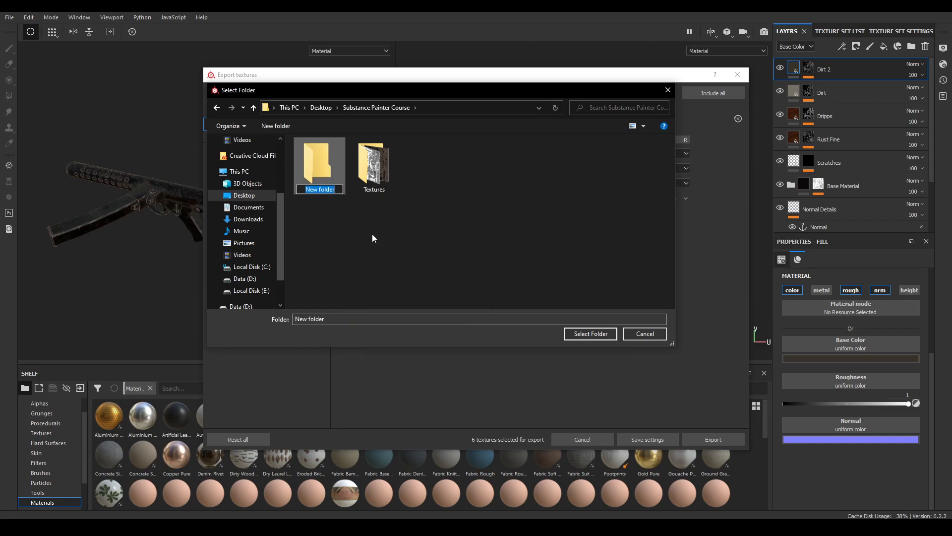
type("Arnold")
key("Return")
key("Return")
left_click(609, 333)
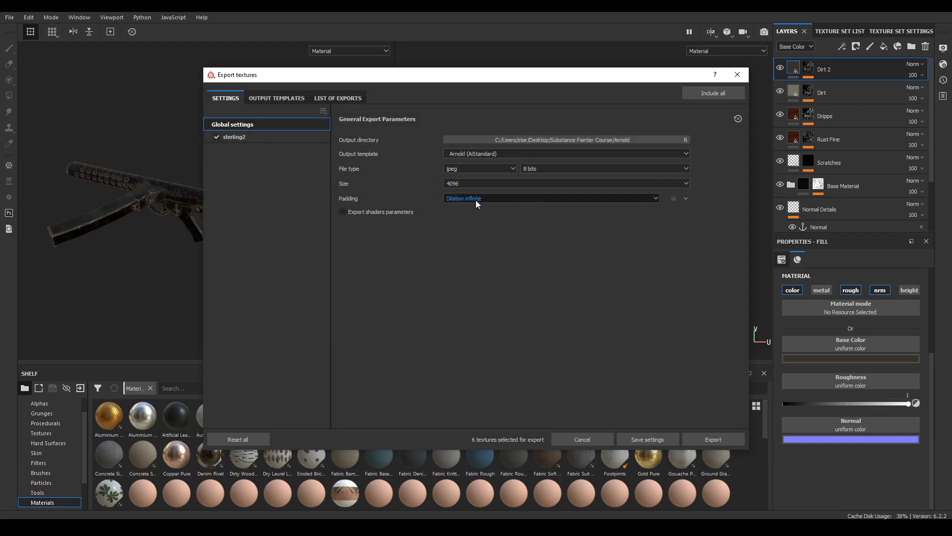
- Set the padding to Dilation + transparent, export the textures and close the export dialog
left_click(501, 198)
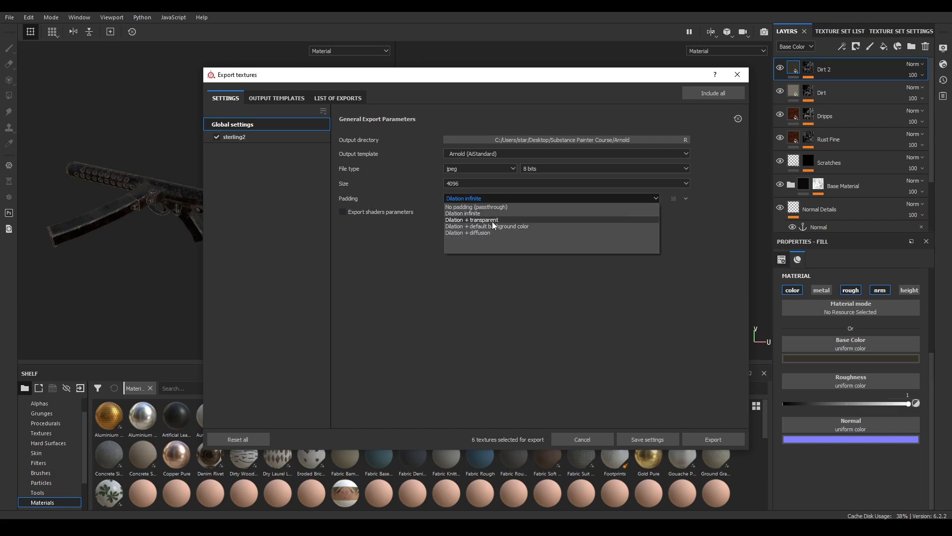
left_click(493, 220)
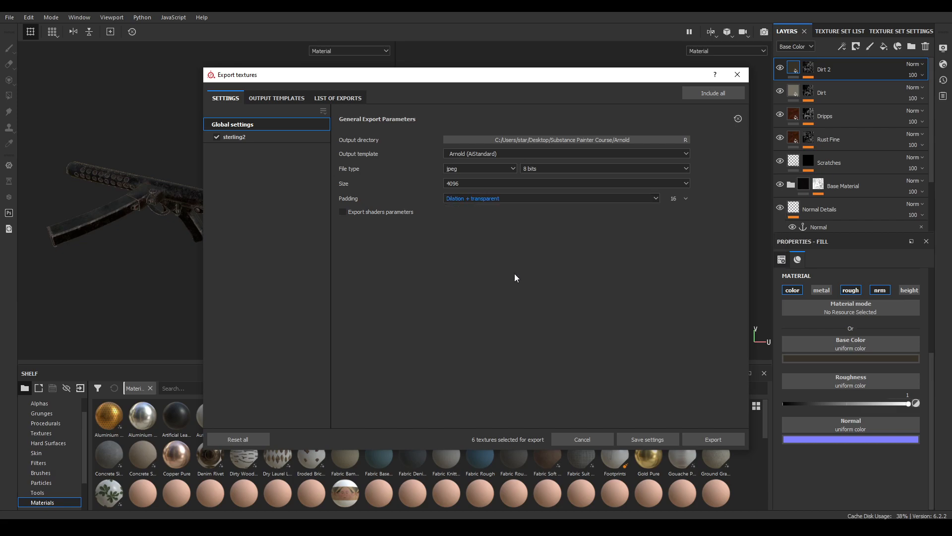
left_click(713, 439)
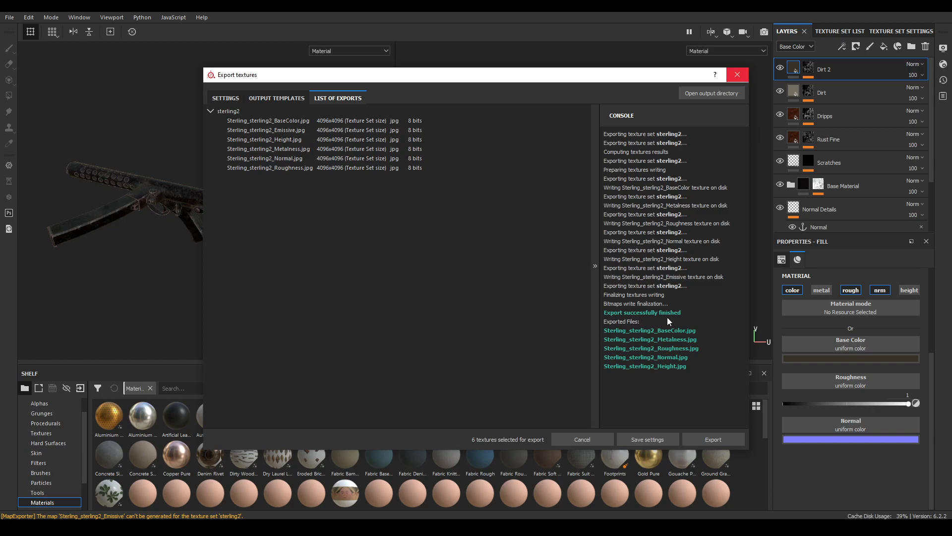
left_click(579, 438)
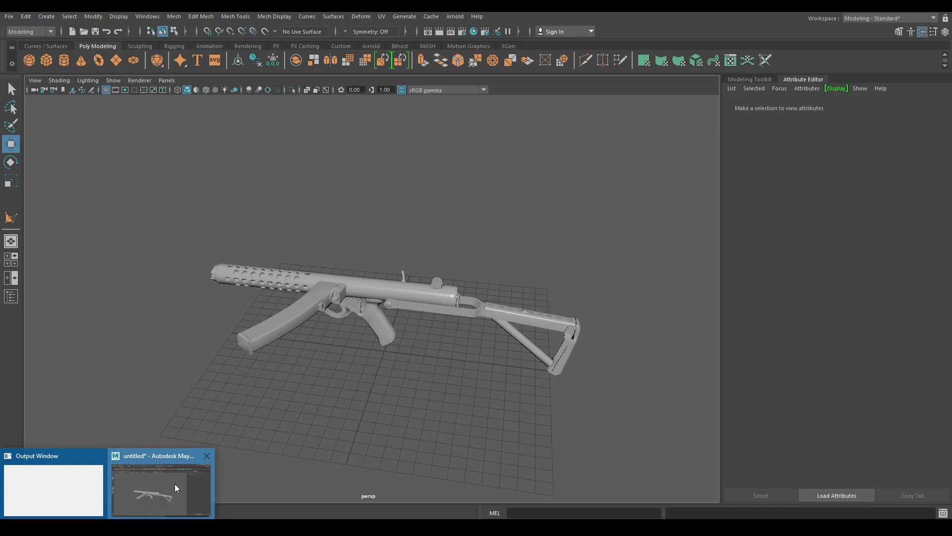
- Switch to Maya and assign a new aiStandardSurface material to the sterling gun mesh
left_click(174, 484)
left_click_drag(412, 257, 374, 264, "alt")
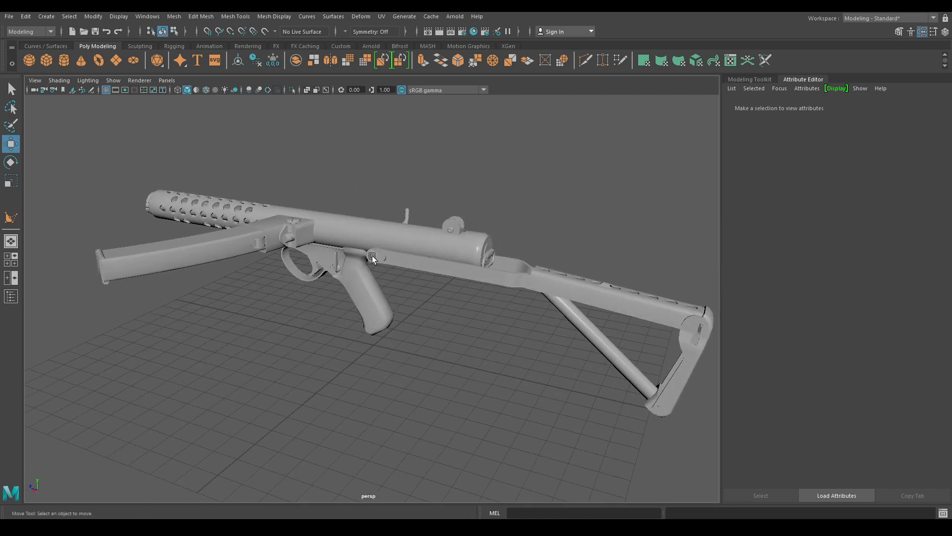
left_click(373, 239)
mouse_move(372, 210)
left_mouse_down("alt")
mouse_move(417, 269)
mouse_move(373, 192)
left_mouse_up("alt")
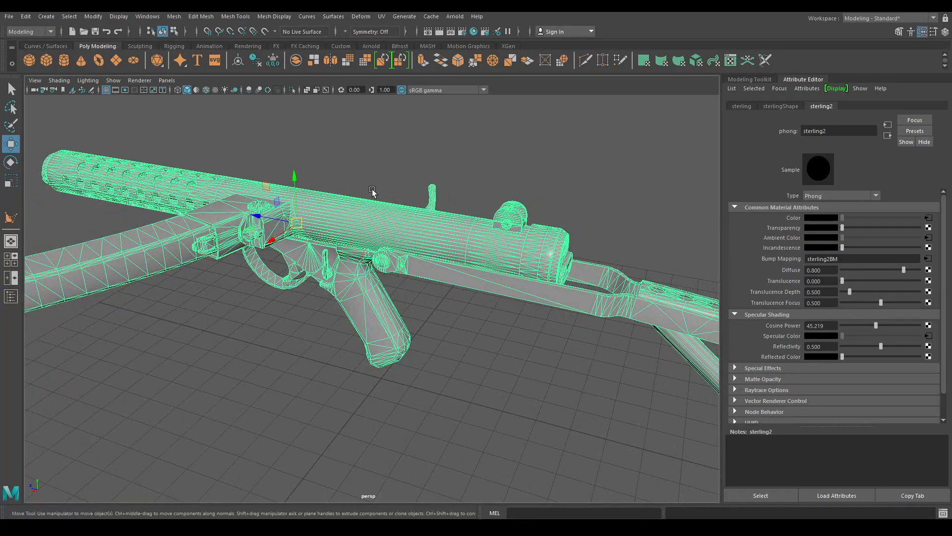
right_click(358, 213)
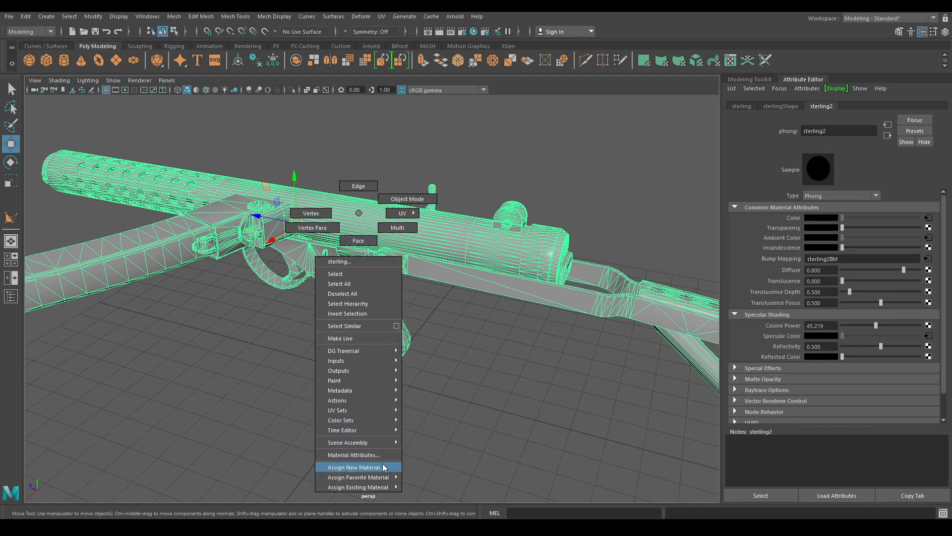
left_click(356, 468)
left_click(350, 256)
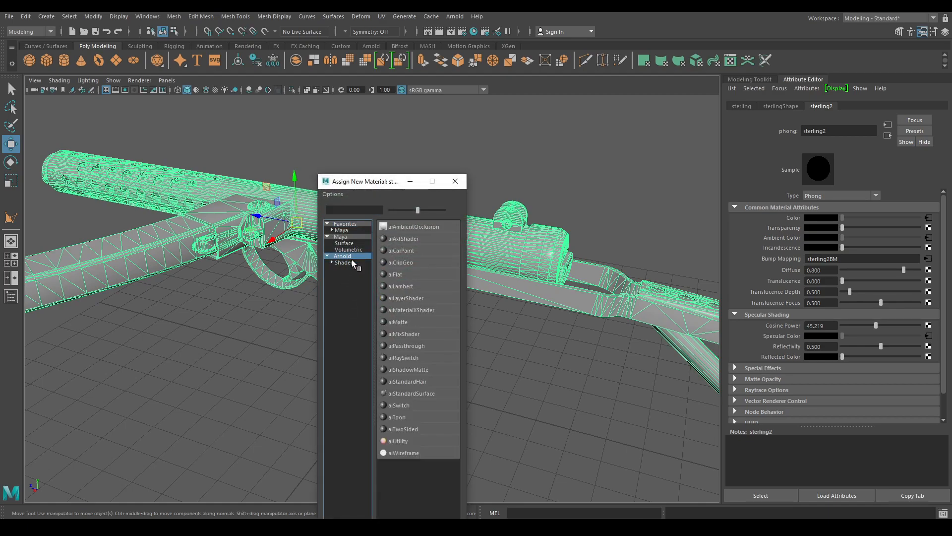
left_click(416, 393)
left_click_drag(415, 391, 404, 280, "alt")
scroll(431, 350, "down", 5)
scroll(425, 335, "down", 3)
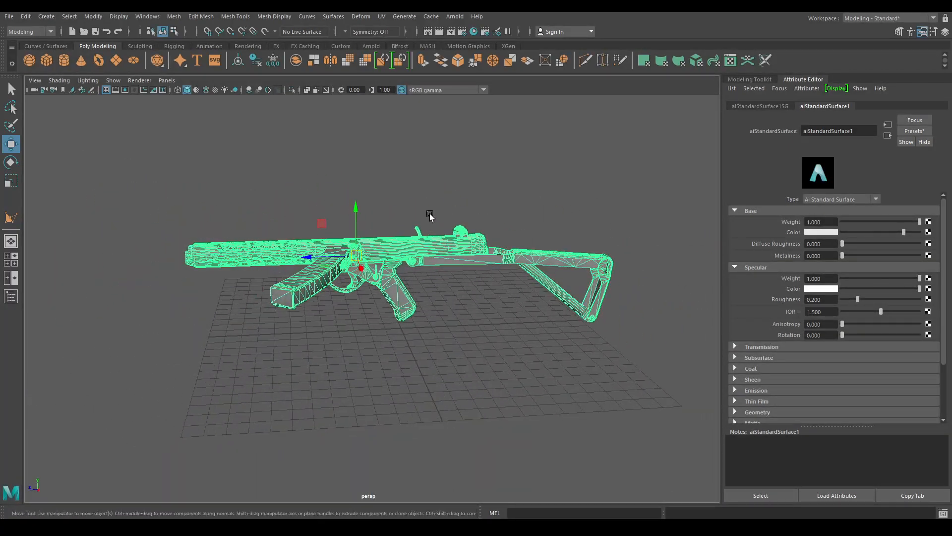
left_click(429, 222)
left_click_drag(429, 222, 396, 238, "alt")
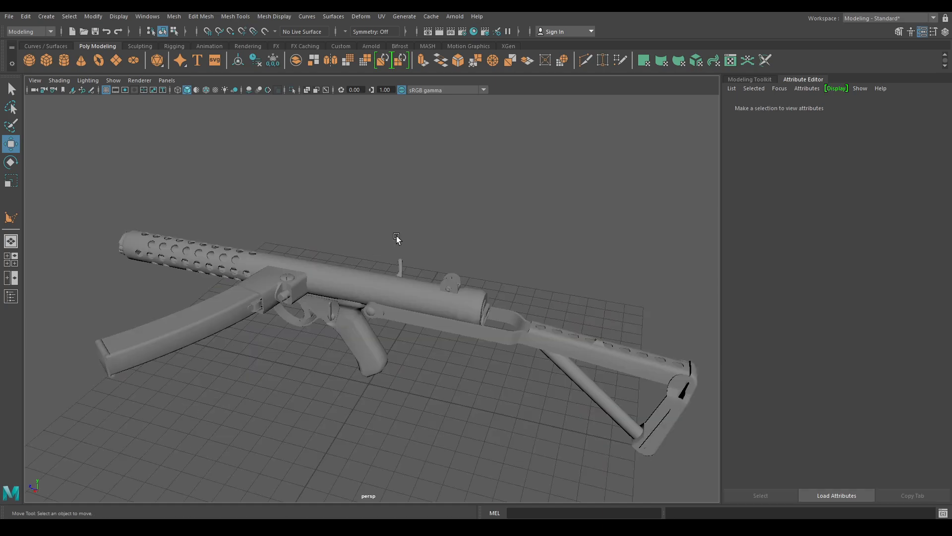
- Connect a File texture to the gun material's base color and load Sterling_sterling2_BaseColor.jpg from the Arnold folder
left_click(400, 316)
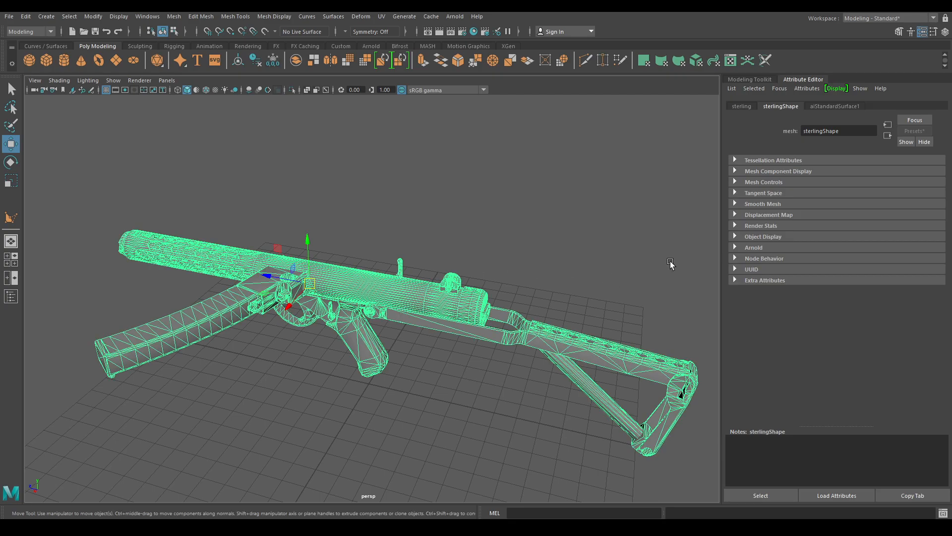
left_click(843, 106)
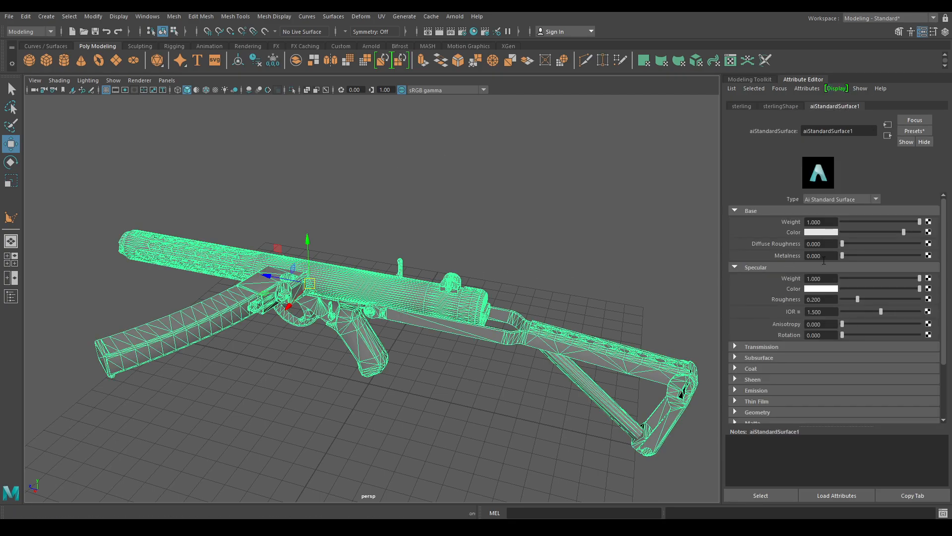
left_click(928, 232)
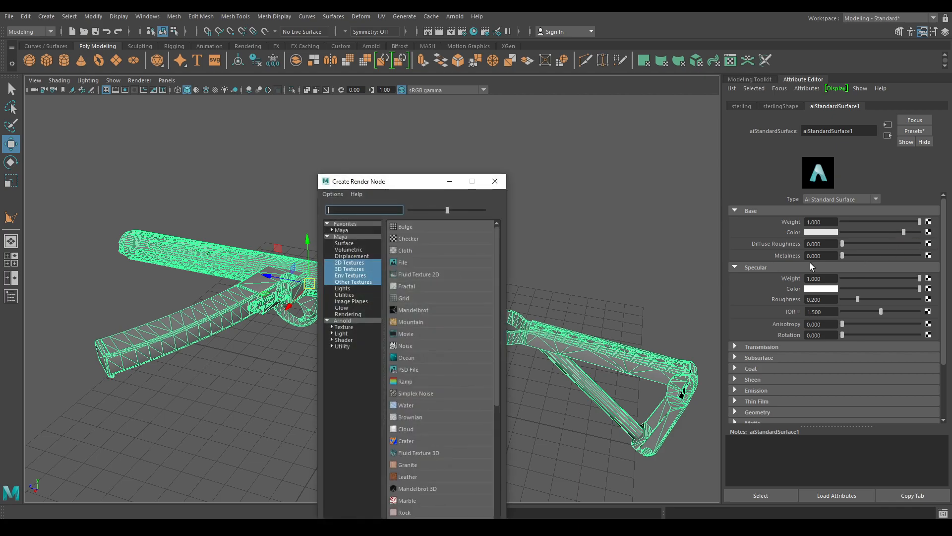
left_click(406, 262)
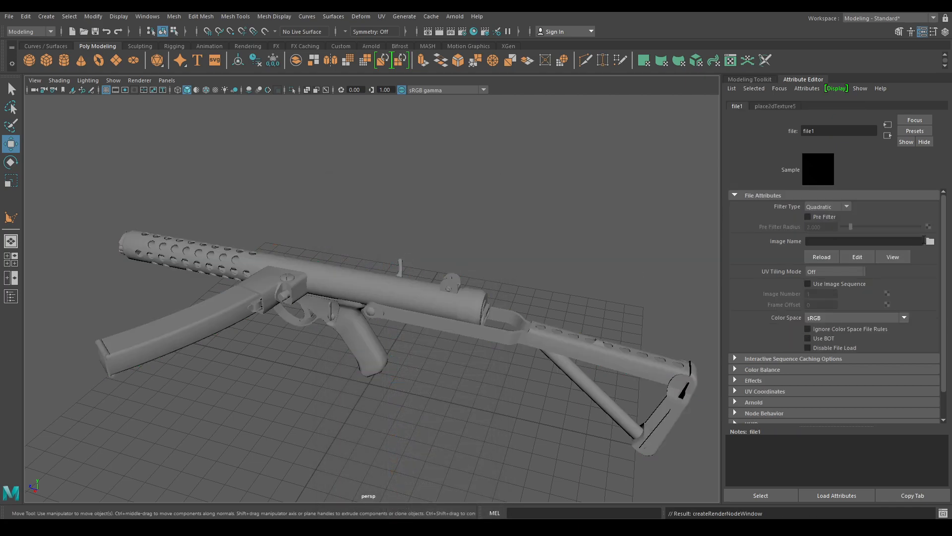
left_click(930, 242)
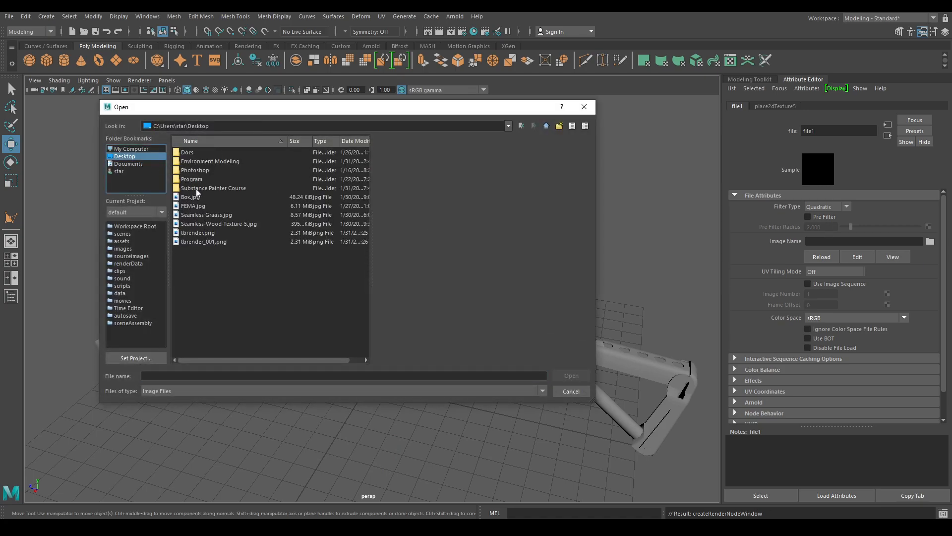
double_click(189, 155)
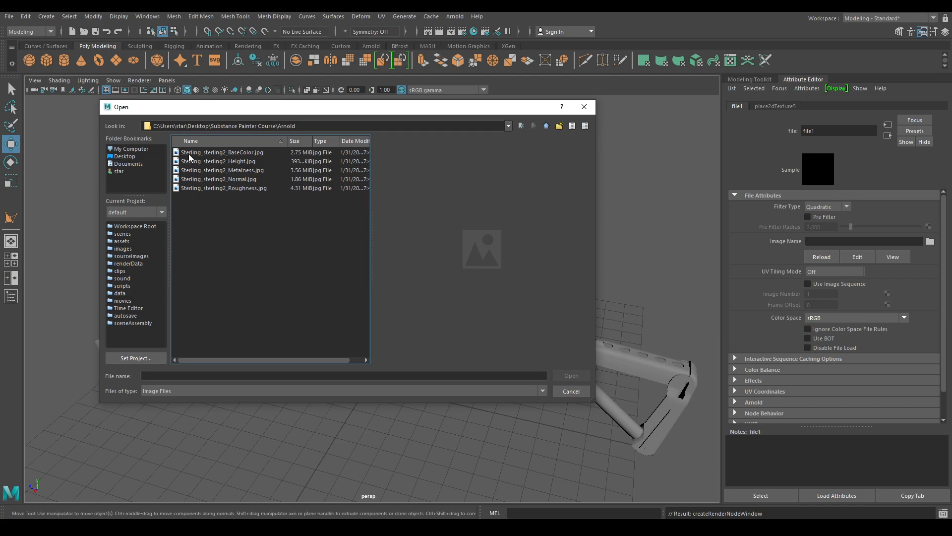
left_click(248, 154)
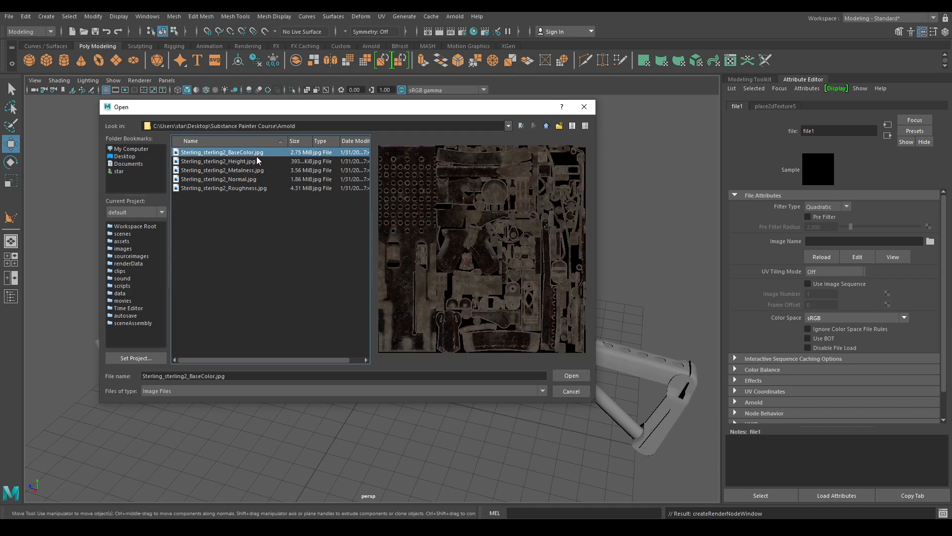
left_click(565, 376)
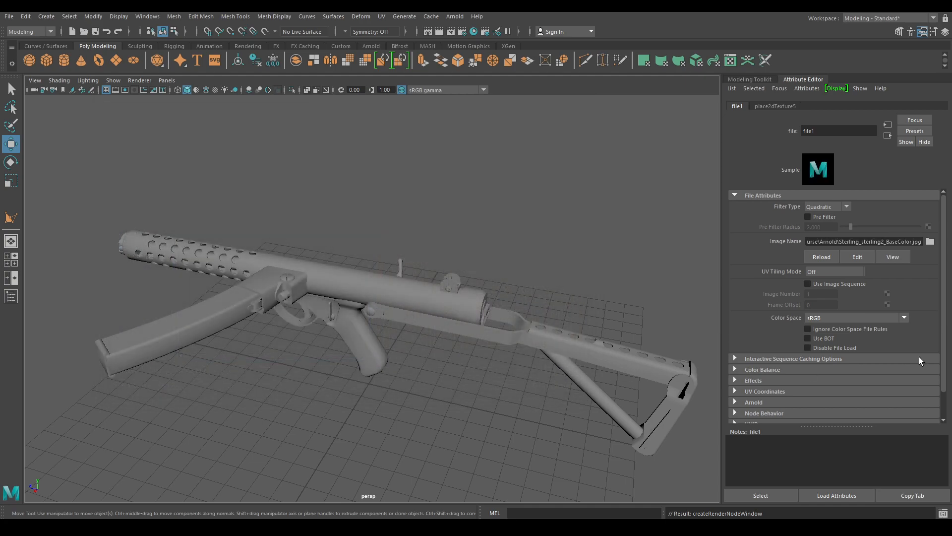
left_click(887, 136)
- Turn on textured display in the perspective viewport and deselect everything
scroll(451, 185, "down", 2)
mouse_move(416, 182)
left_mouse_down("alt")
mouse_move(451, 185)
mouse_move(414, 176)
left_mouse_up("alt")
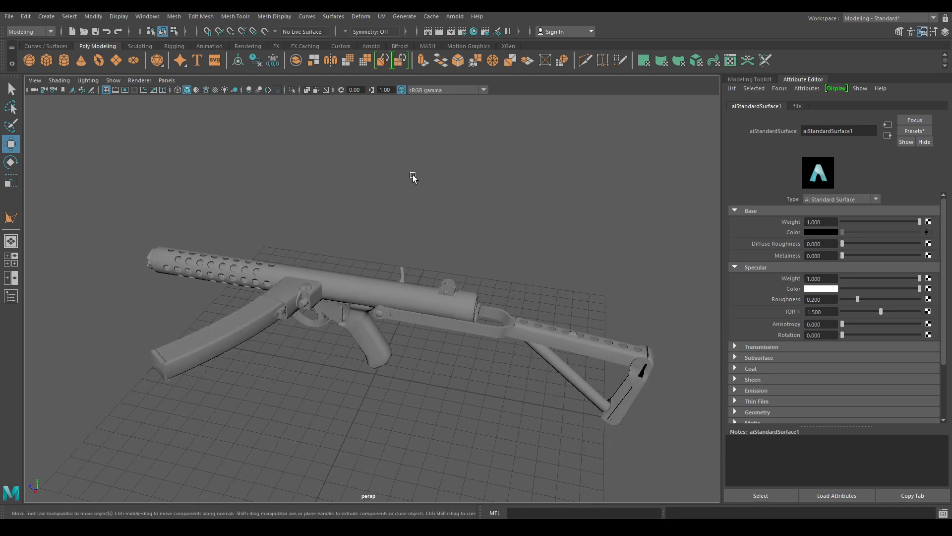
left_click(215, 91)
left_click(344, 189)
mouse_move(392, 273)
left_mouse_down("alt")
mouse_move(455, 241)
mouse_move(415, 356)
mouse_move(440, 254)
left_mouse_up("alt")
- Connect a File texture to the gun material's metalness and load the exported metalness map of sterling2
left_click(441, 256)
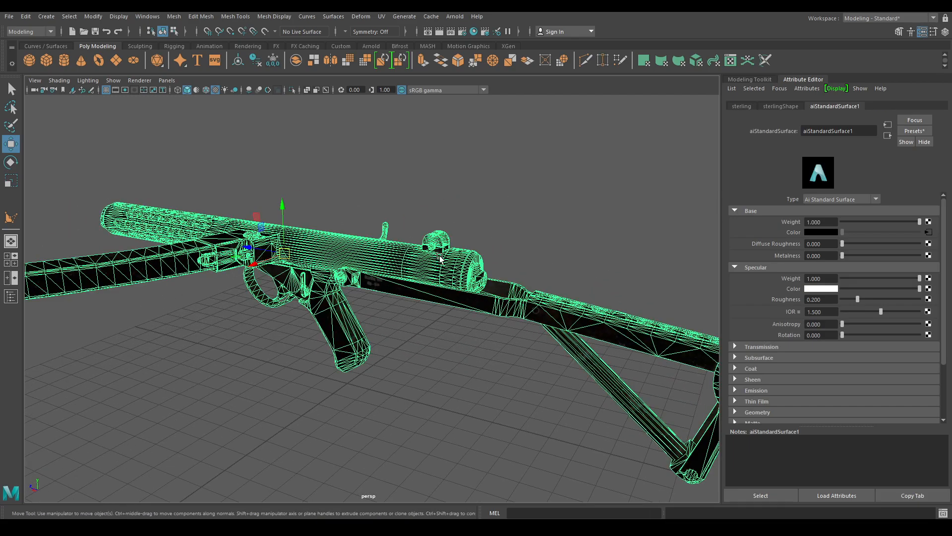
right_click(441, 258)
right_click_drag(440, 258, 435, 494)
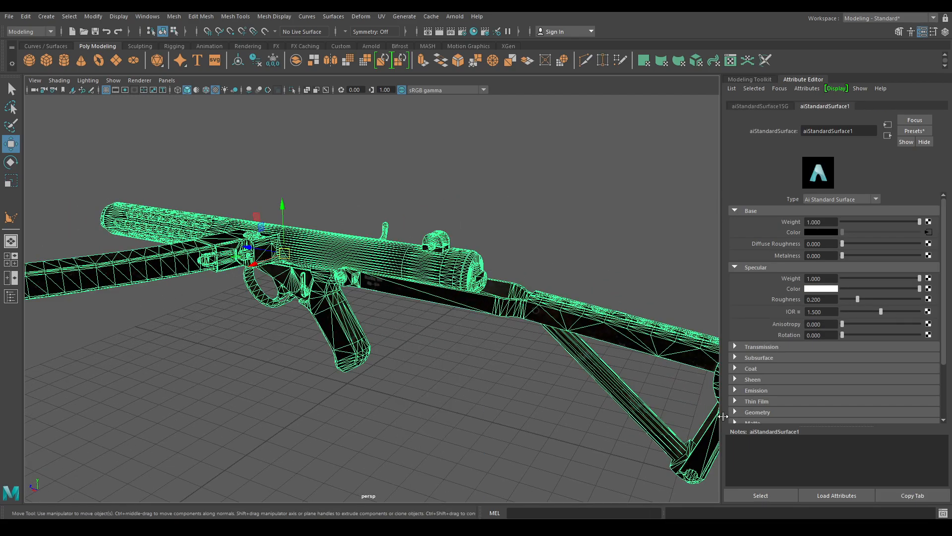
left_click(928, 254)
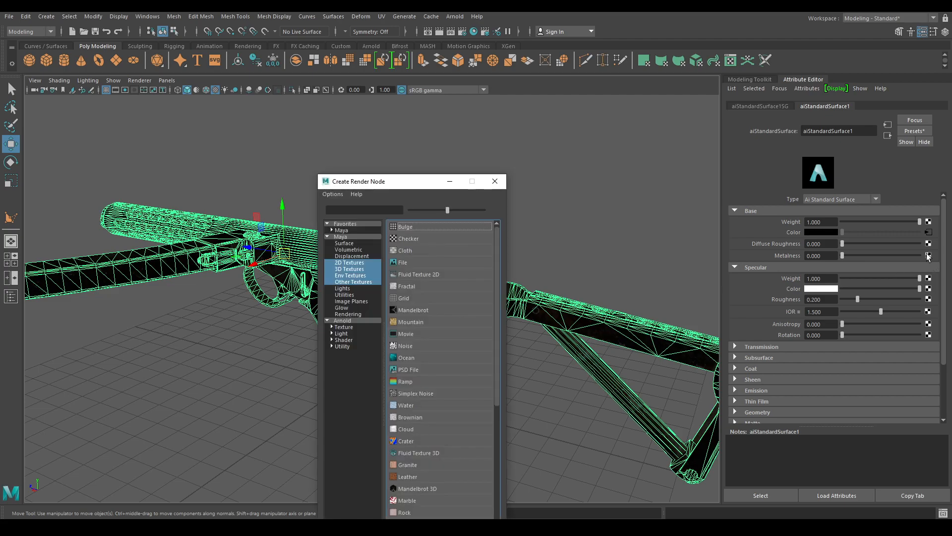
left_click(420, 262)
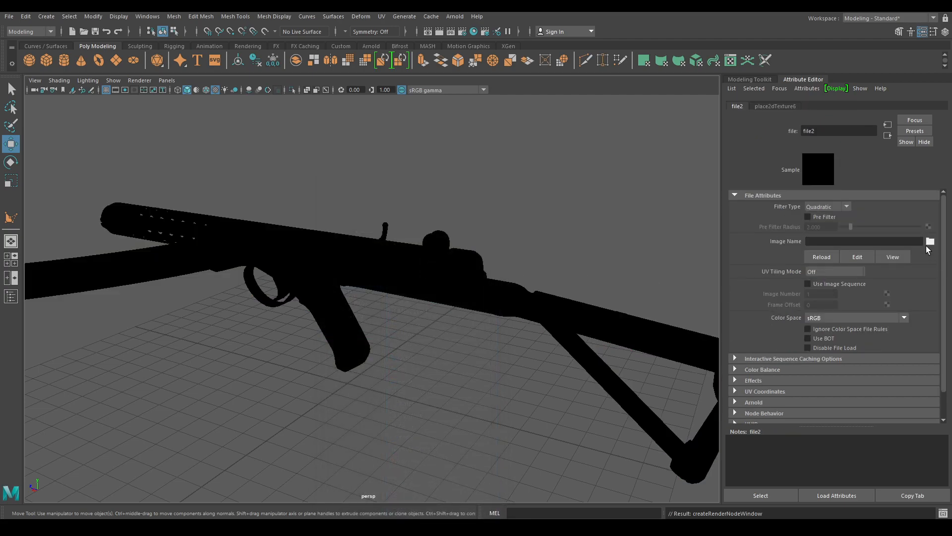
left_click(931, 243)
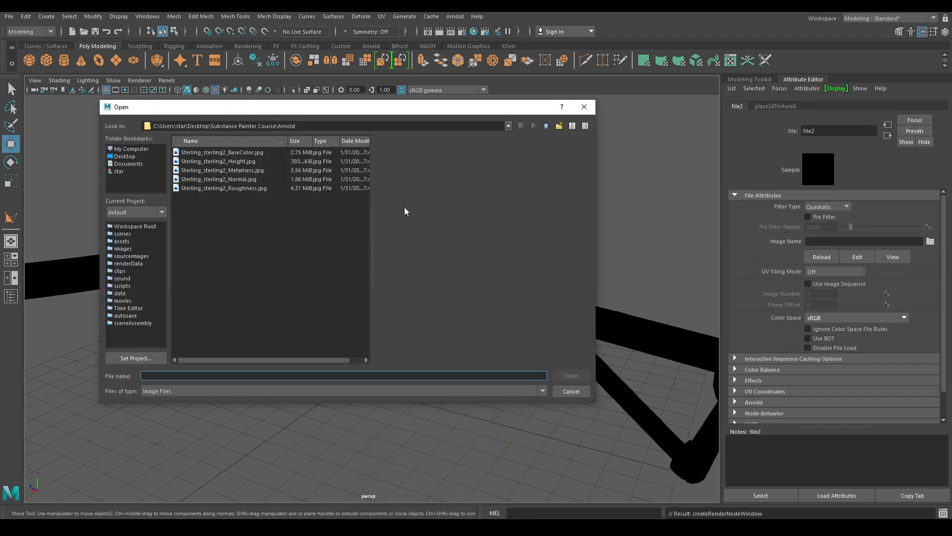
double_click(246, 168)
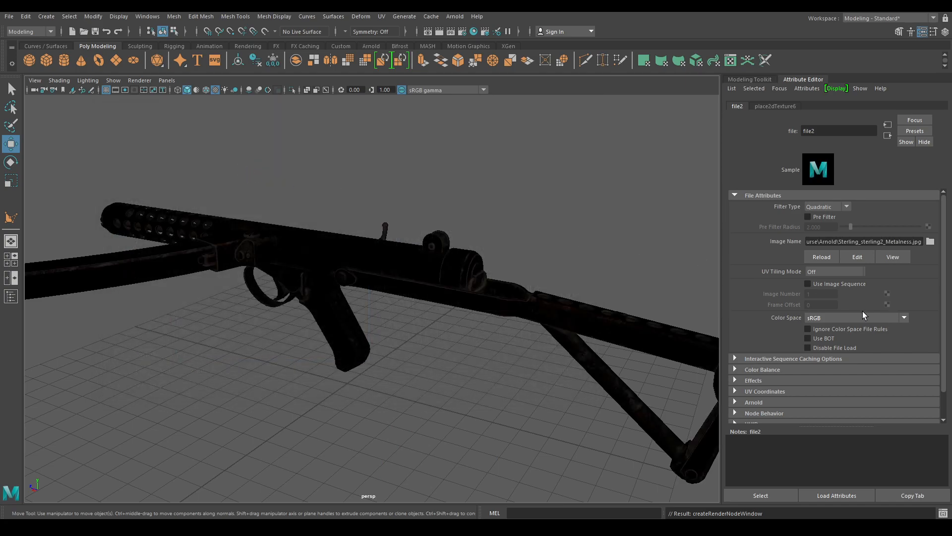
- Set the metalness texture's color space to Raw and expand its Color Balance settings down to Alpha Is Luminance
left_click(848, 317)
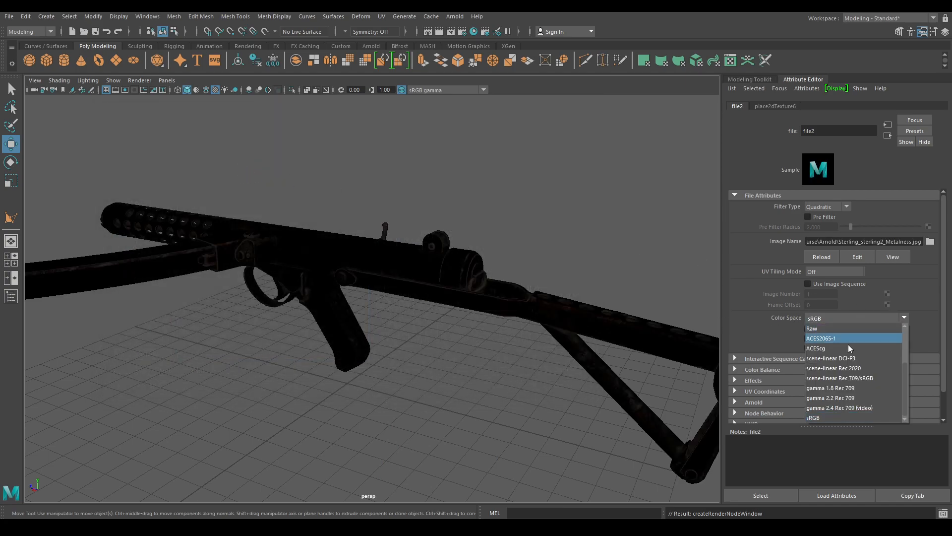
left_click(825, 328)
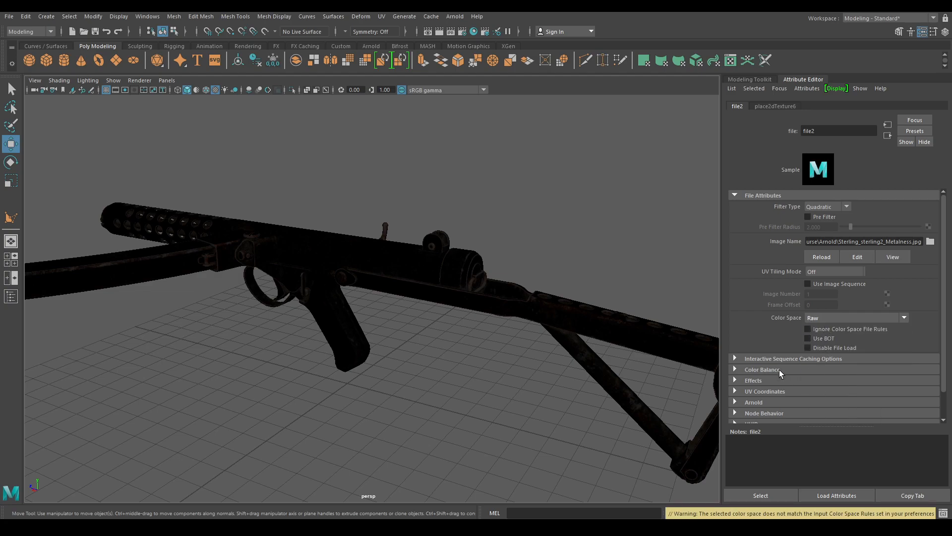
left_click(779, 370)
scroll(773, 358, "down", 2)
scroll(804, 332, "down", 1)
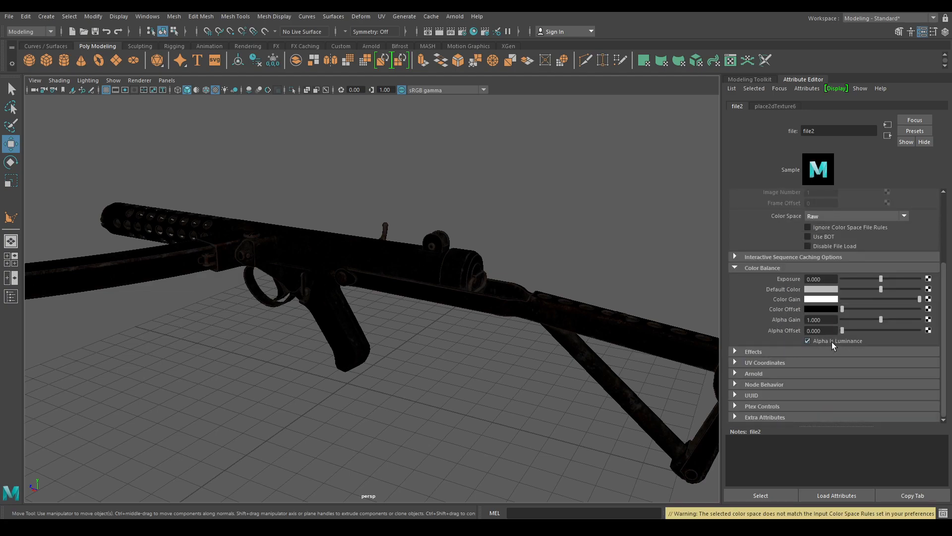
- Connect a File texture to the gun material's specular roughness and load Sterling_sterling2_Roughness.jpg
left_click(888, 136)
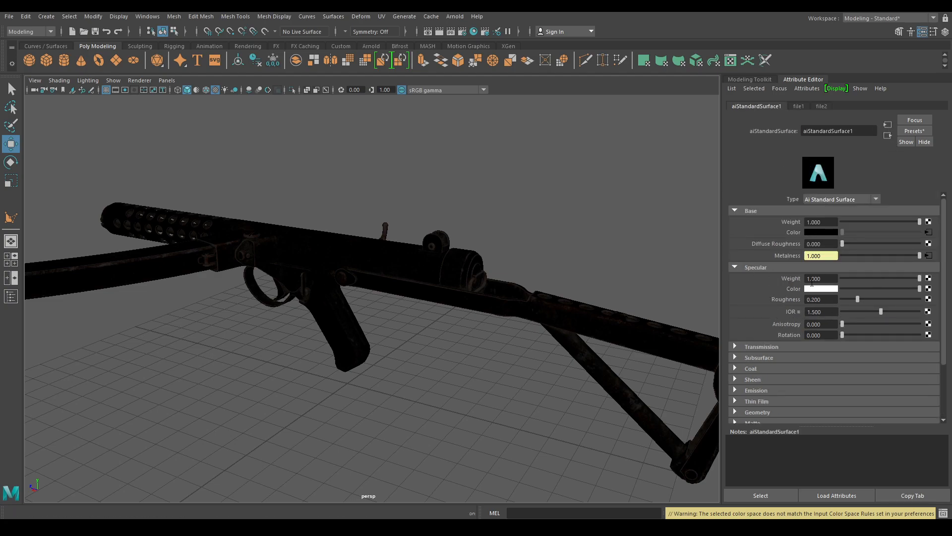
left_click(928, 299)
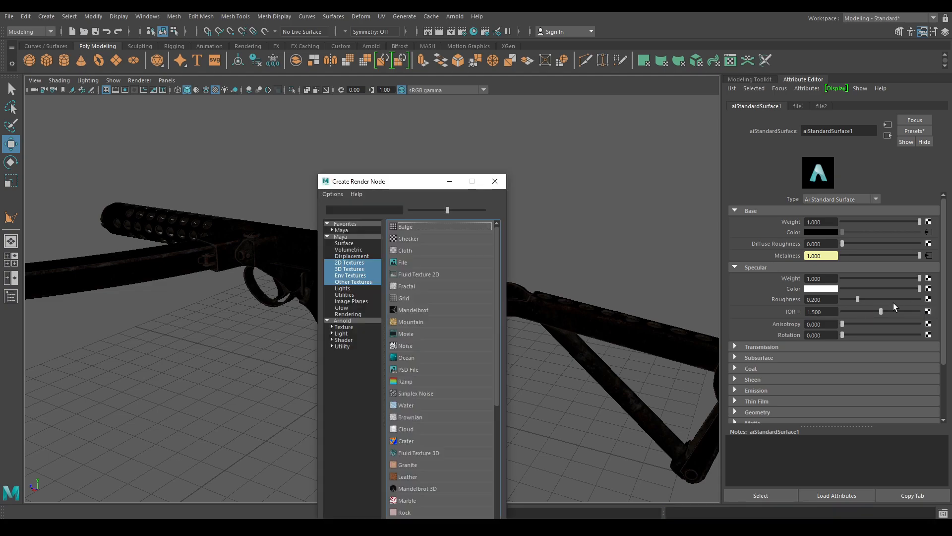
left_click(430, 265)
scroll(910, 271, "up", 3)
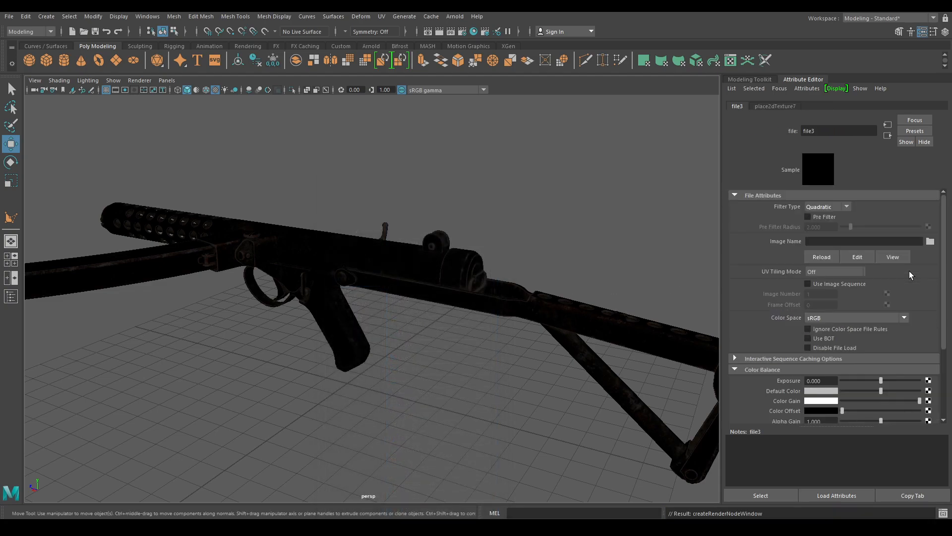
left_click(929, 242)
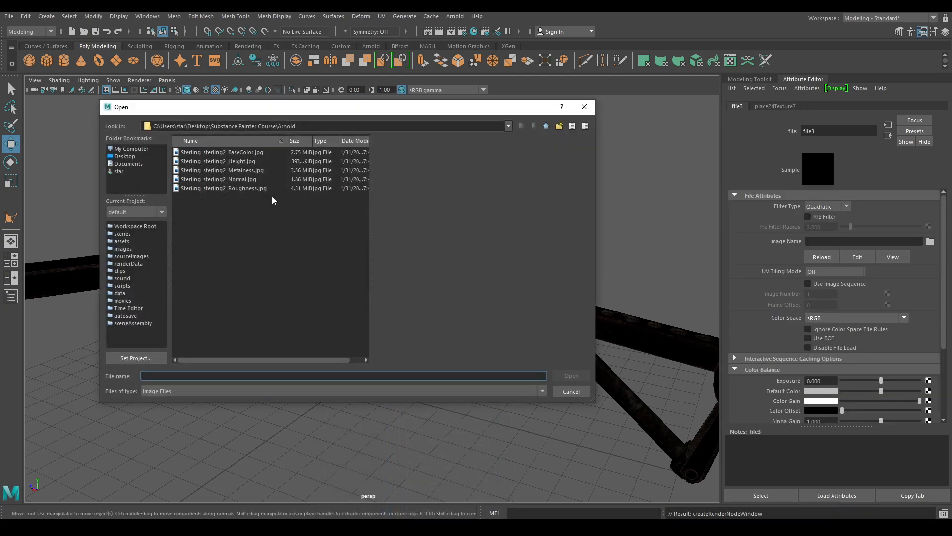
double_click(245, 189)
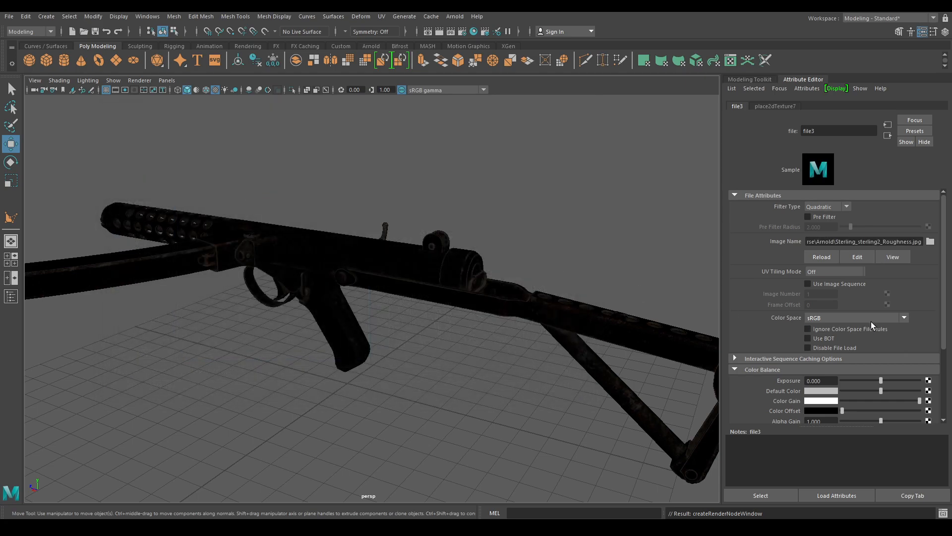
- Set the roughness texture's color space to Raw and check its Alpha Is Luminance option
left_click(865, 317)
left_click(842, 326)
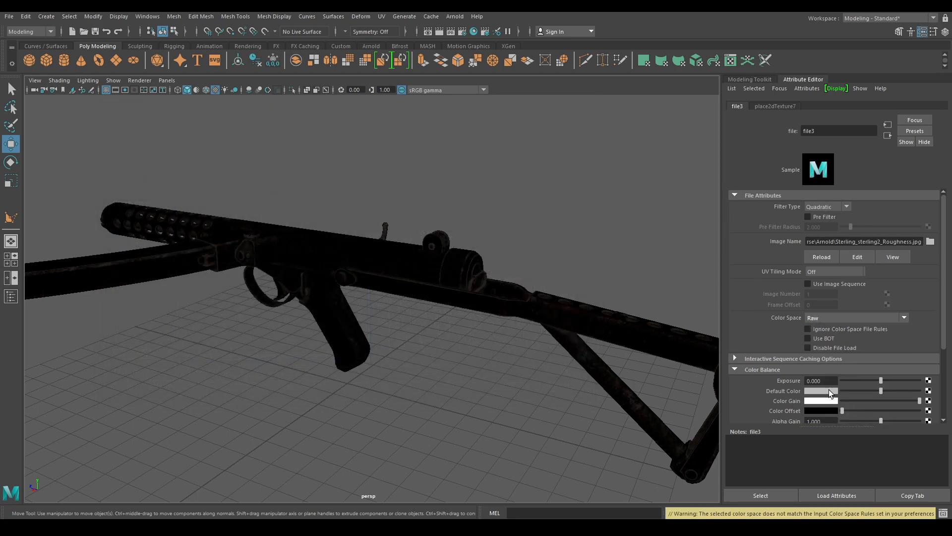
scroll(826, 393, "down", 3)
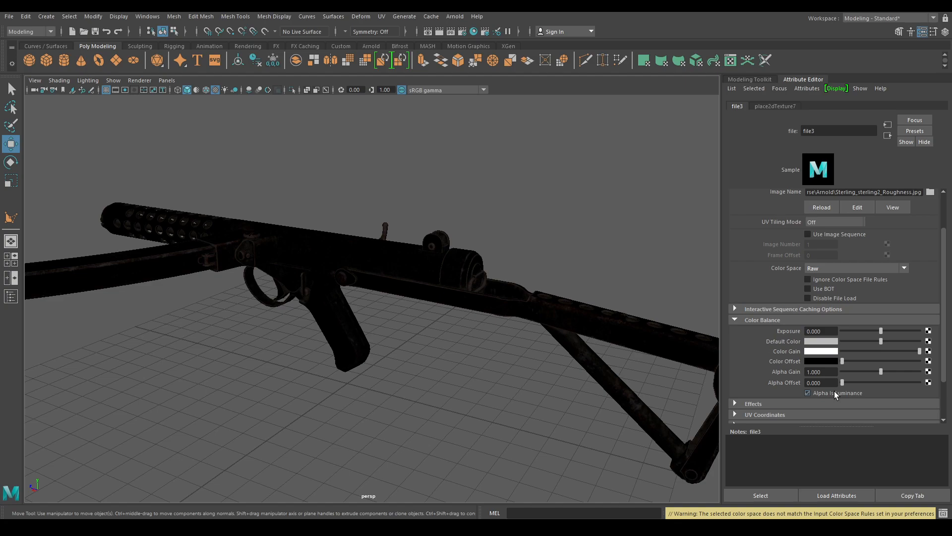
- Connect a File texture to the gun material's bump mapping and use it as Tangent Space Normals
left_click(888, 133)
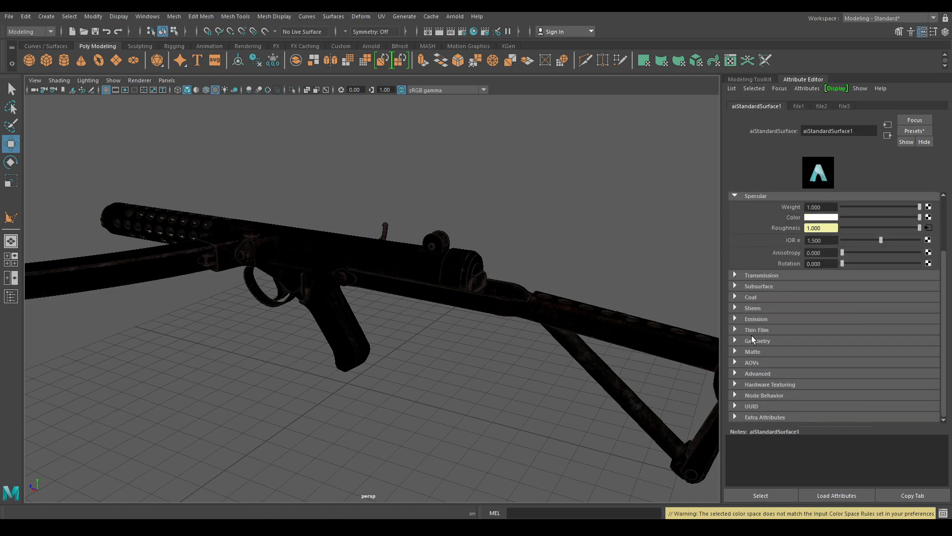
left_click(765, 340)
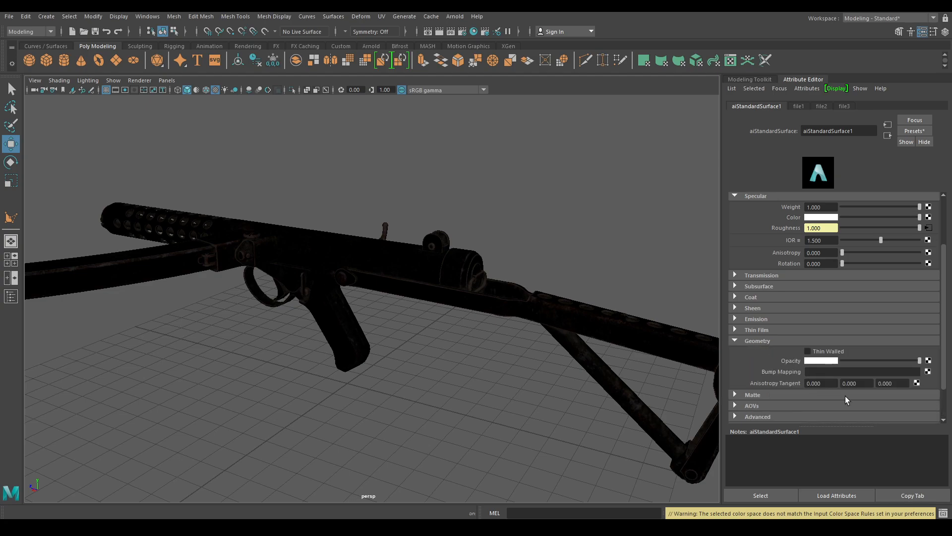
left_click(928, 371)
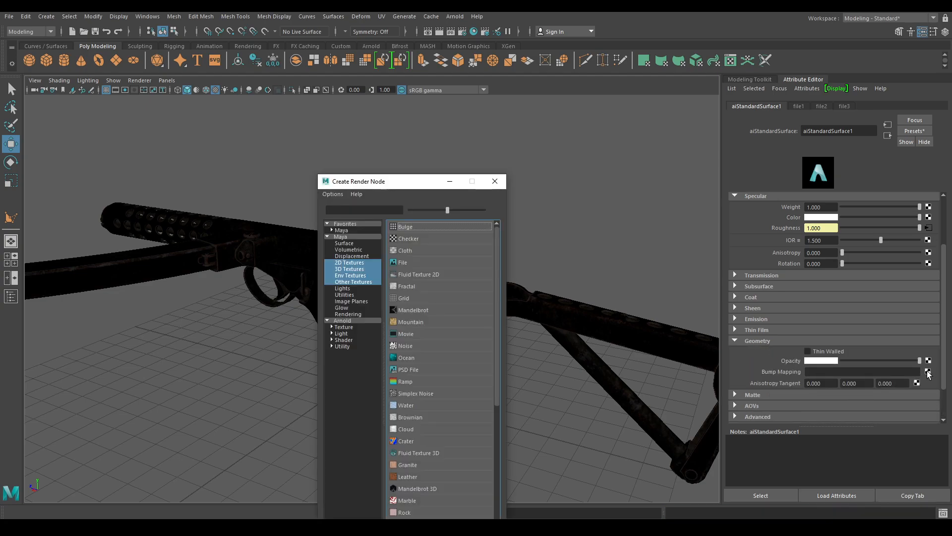
left_click(409, 262)
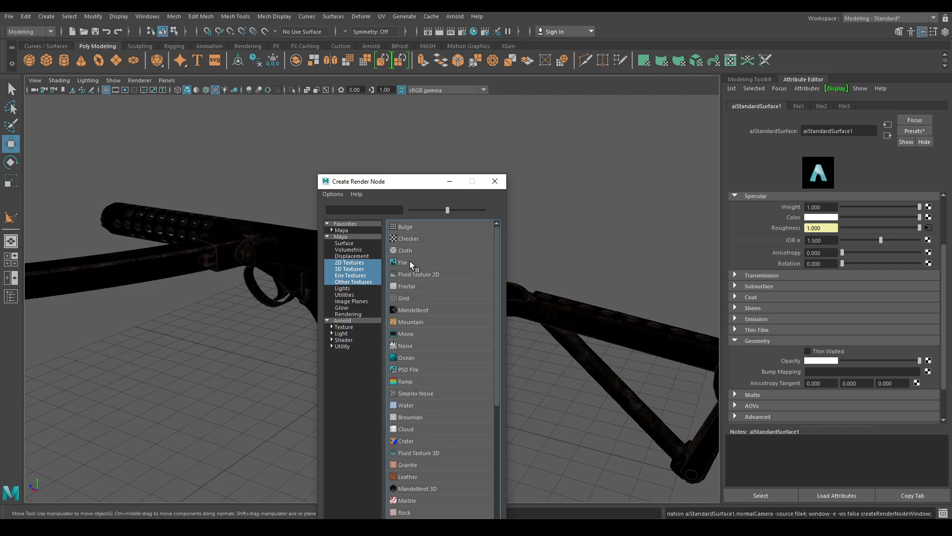
left_click(869, 227)
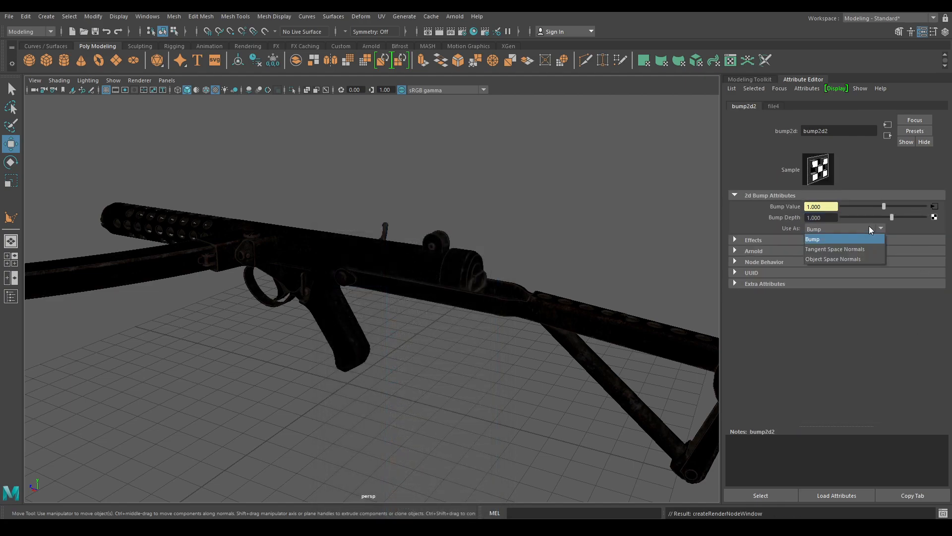
left_click(835, 250)
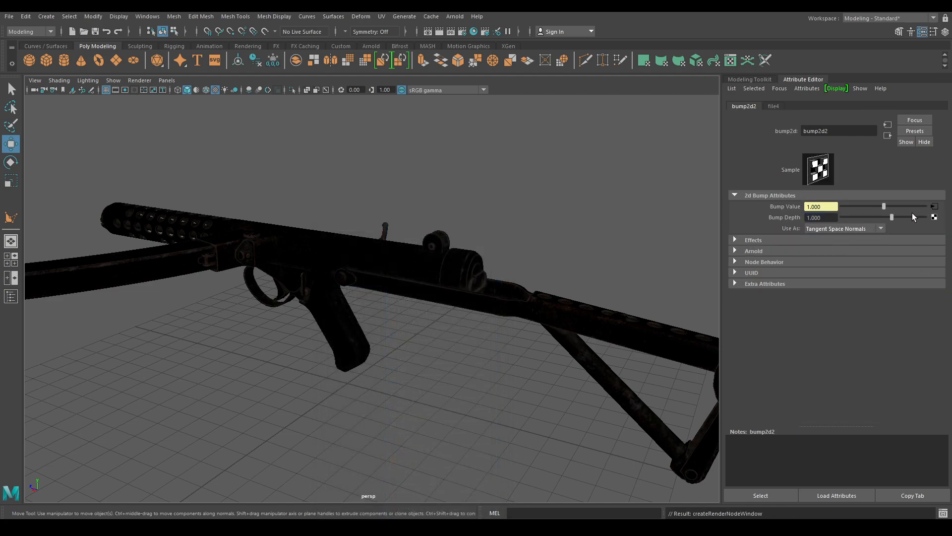
- Load Sterling_sterling2_Normal.jpg into the File texture that drives the bump value
left_click(934, 206)
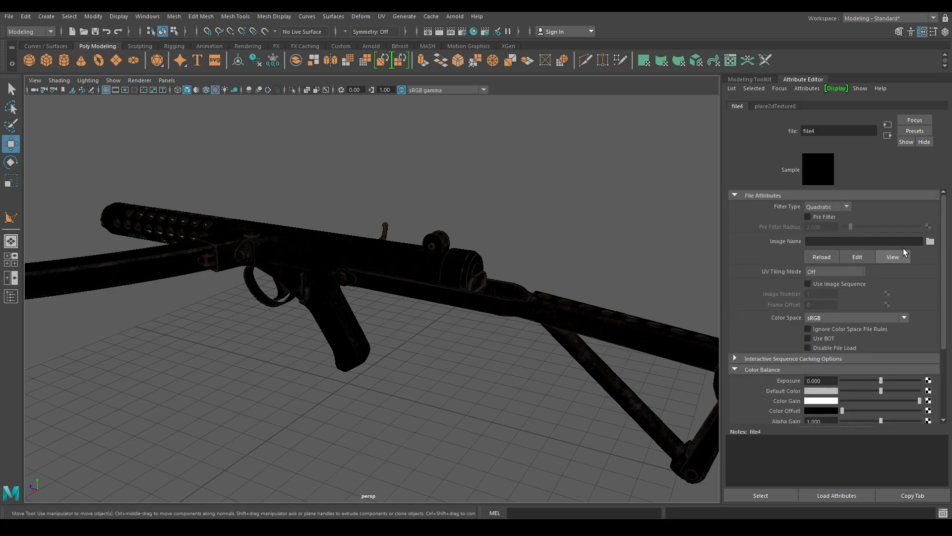
left_click(930, 241)
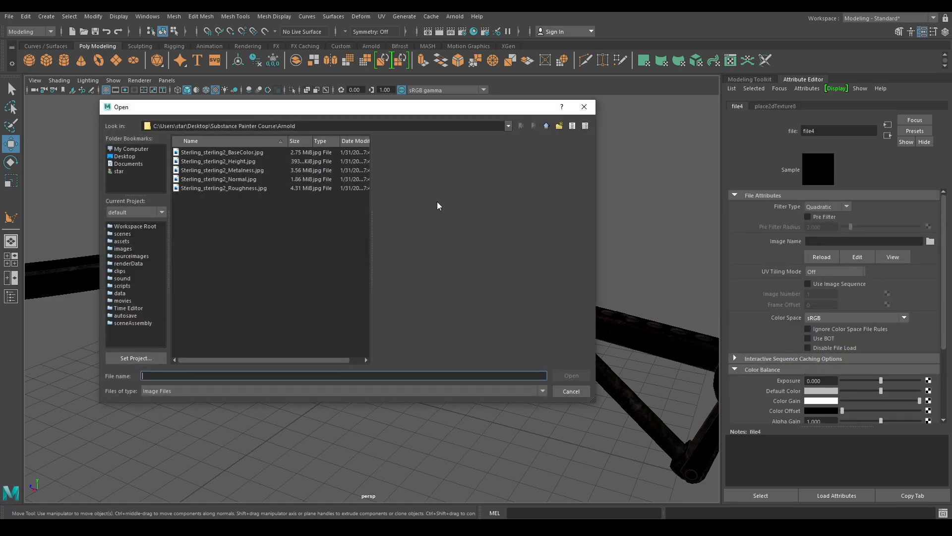
left_click(243, 179)
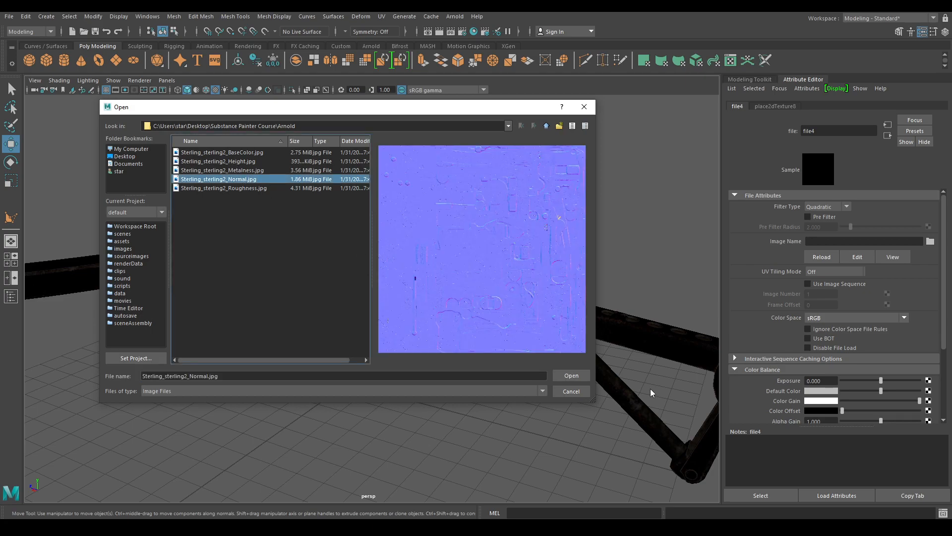
left_click(583, 376)
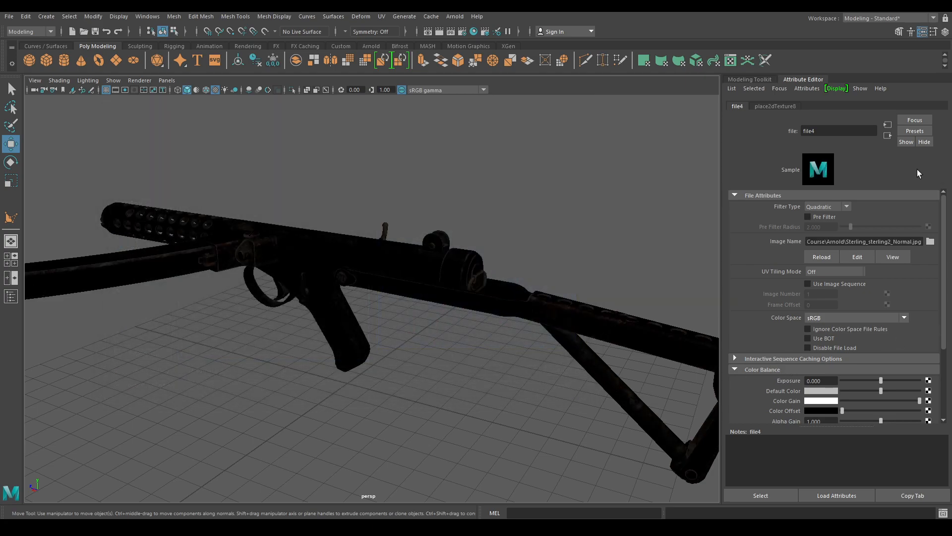
- Turn off Flip R Channel in the bump node's Arnold settings, return to the gun material and deselect everything
left_click(888, 136)
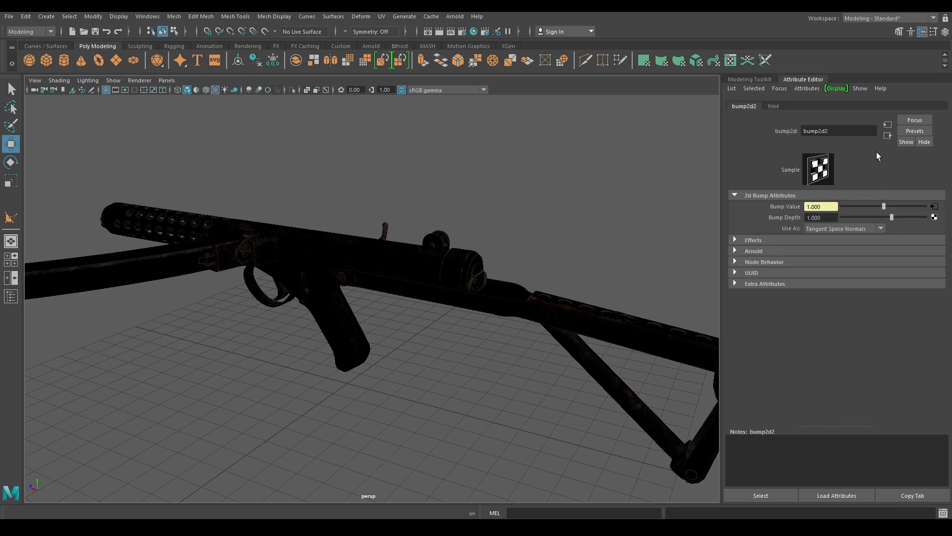
left_click(766, 251)
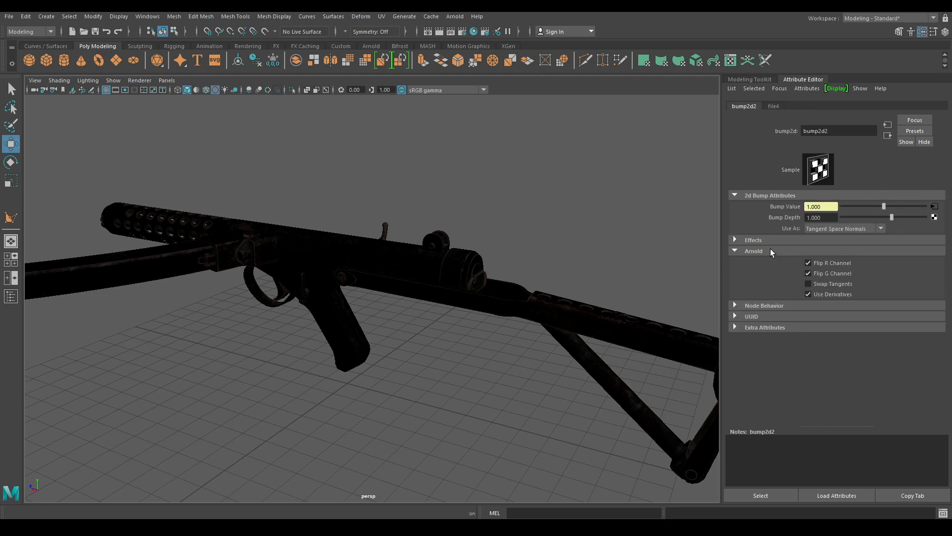
left_click(846, 262)
left_click(888, 135)
left_click(541, 201)
- Create a polygon plane at the grid's center beneath the gun
left_click_drag(457, 218, 457, 274, "alt")
middle_click_drag(457, 274, 417, 249, "alt")
right_click_drag(416, 249, 420, 322, "alt")
left_click_drag(420, 322, 377, 335, "alt")
right_click_drag(377, 335, 350, 303, "alt")
left_click_drag(350, 303, 341, 289, "alt")
right_click_drag(341, 289, 365, 223, "alt")
left_click_drag(365, 223, 402, 215, "alt")
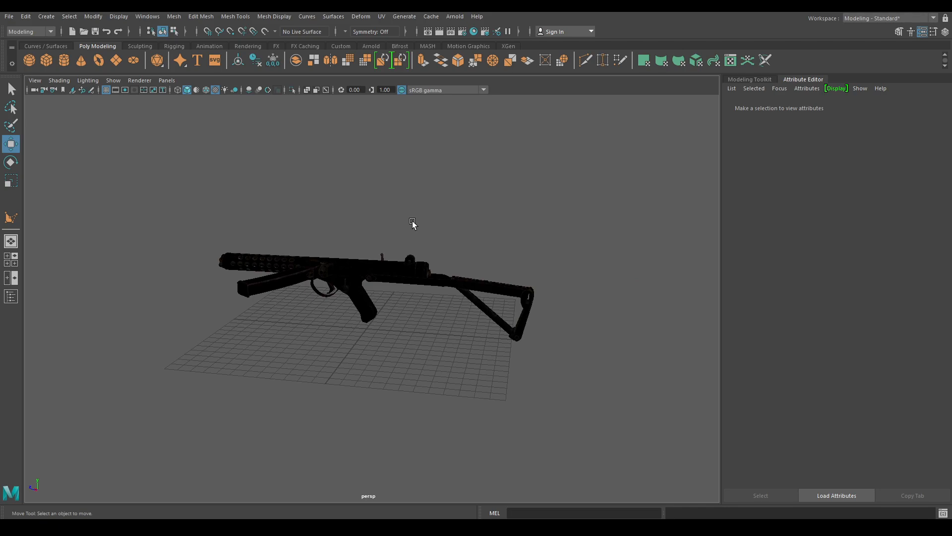
mouse_move(382, 173)
left_mouse_down("alt")
mouse_move(400, 180)
mouse_move(389, 178)
left_mouse_up("alt")
right_click_drag(389, 177, 347, 165, "shift")
left_click_drag(416, 328, 355, 298, "alt")
right_click_drag(354, 297, 315, 244, "alt")
- Set the plane's width and height to 50 and both its subdivisions to 1
key("t")
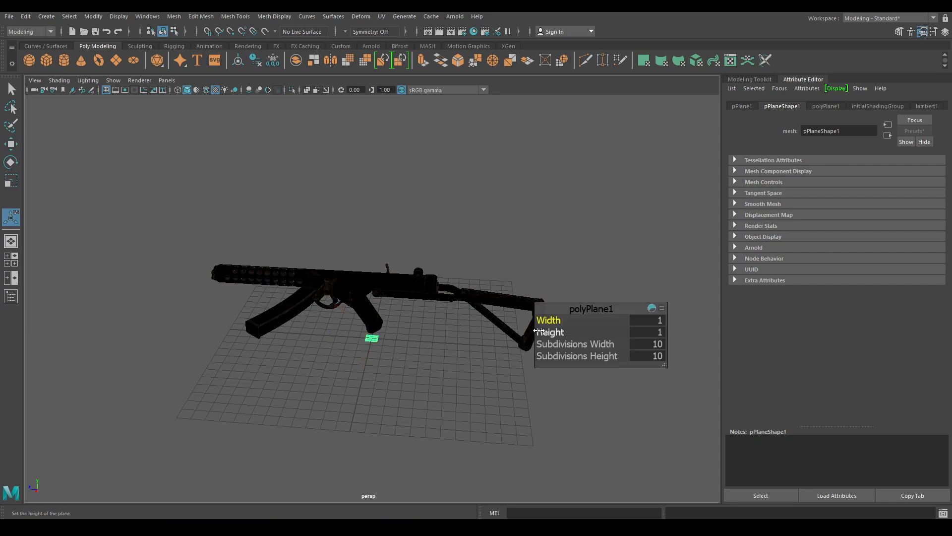
left_click(652, 321)
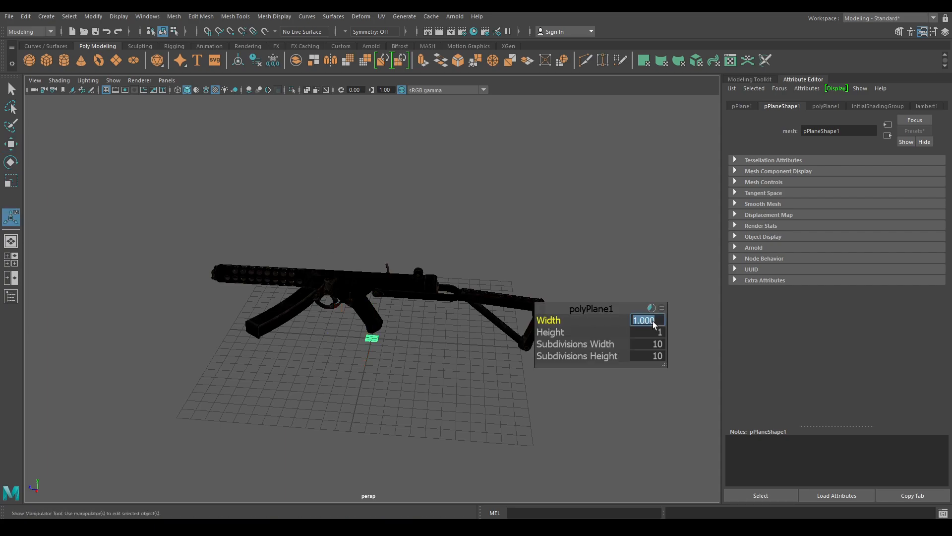
type("50")
key("Tab")
type("50")
key("Tab")
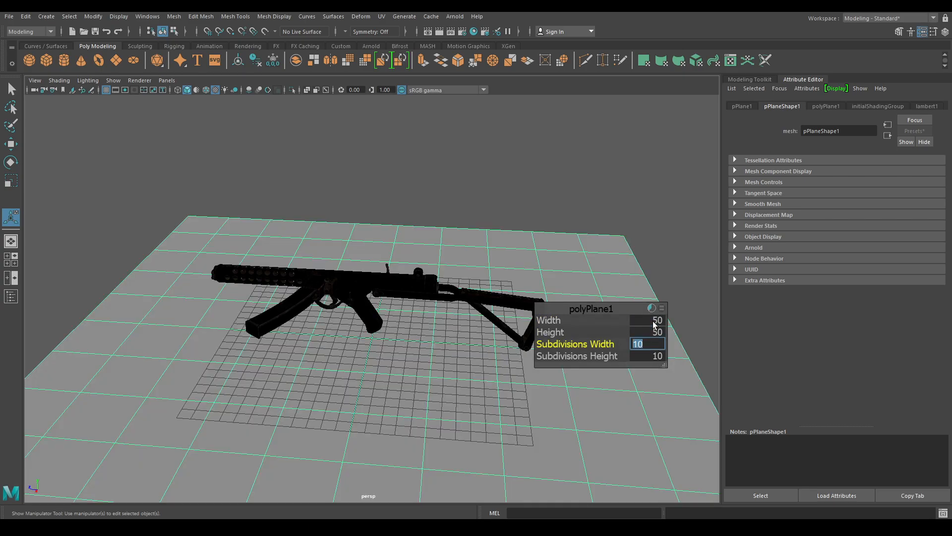
type("1")
key("Tab")
type("1")
key("Return")
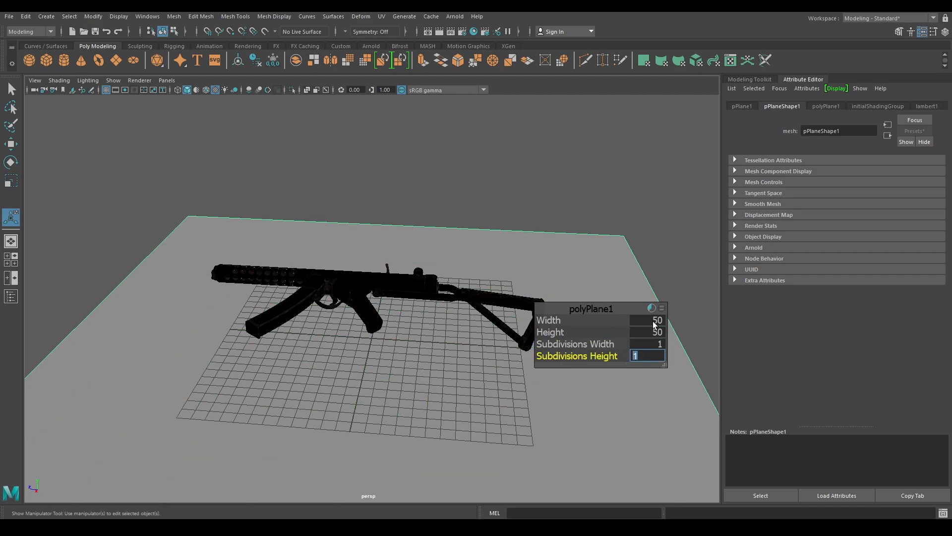
- Extrude the plane's far edge upward to form a vertical wall behind the gun
key("w")
right_click_drag(493, 206, 490, 176)
left_click(477, 228)
left_click_drag(441, 184, 382, 278, "alt")
- Bevel the corner edge between the floor and the back wall with 8 segments
right_click_drag(381, 252, 390, 209)
left_click(382, 313)
right_click_drag(372, 267, 414, 266, "shift")
left_click_drag(414, 266, 411, 290, "alt")
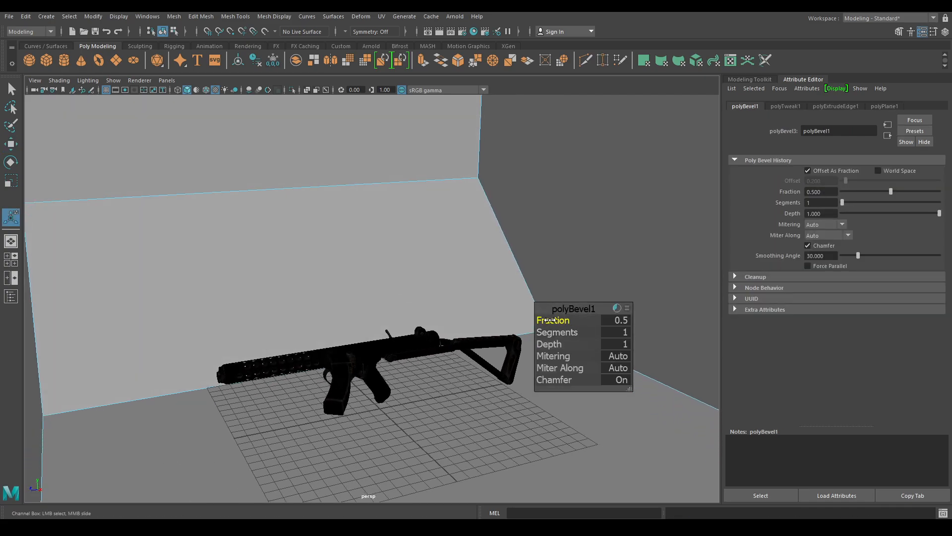
left_click_drag(557, 332, 893, 376)
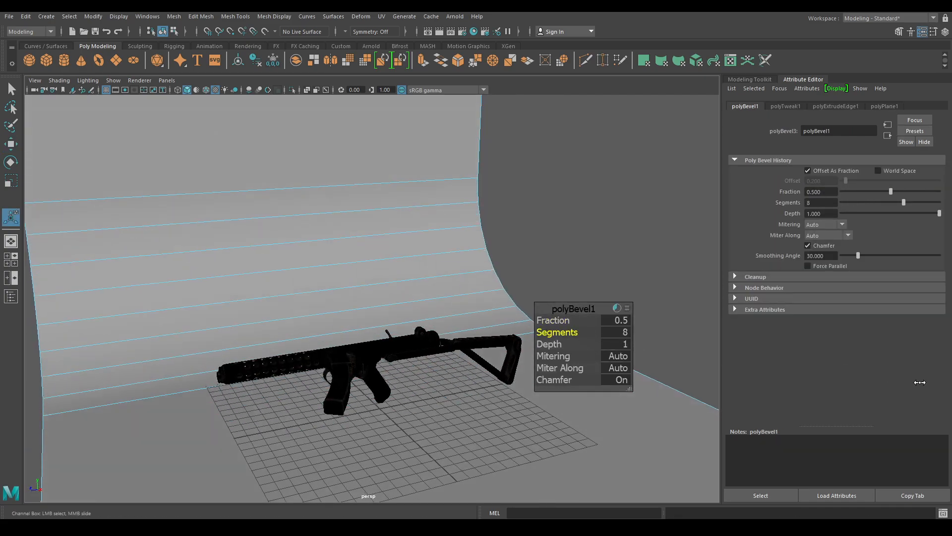
- Assign a new Arnold aiStandardSurface material to the whole curved backdrop
right_click_drag(329, 196, 313, 420)
left_click(369, 201)
left_click(296, 162)
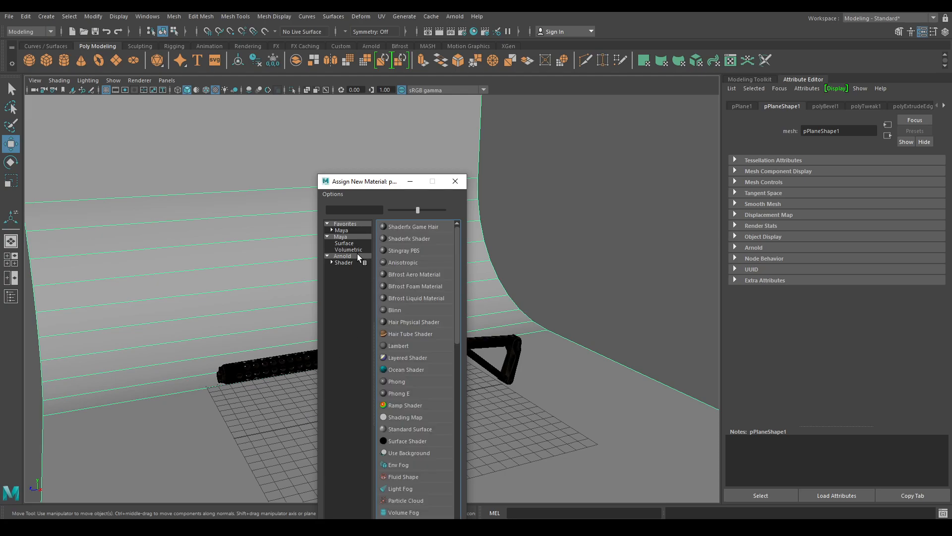
left_click(357, 255)
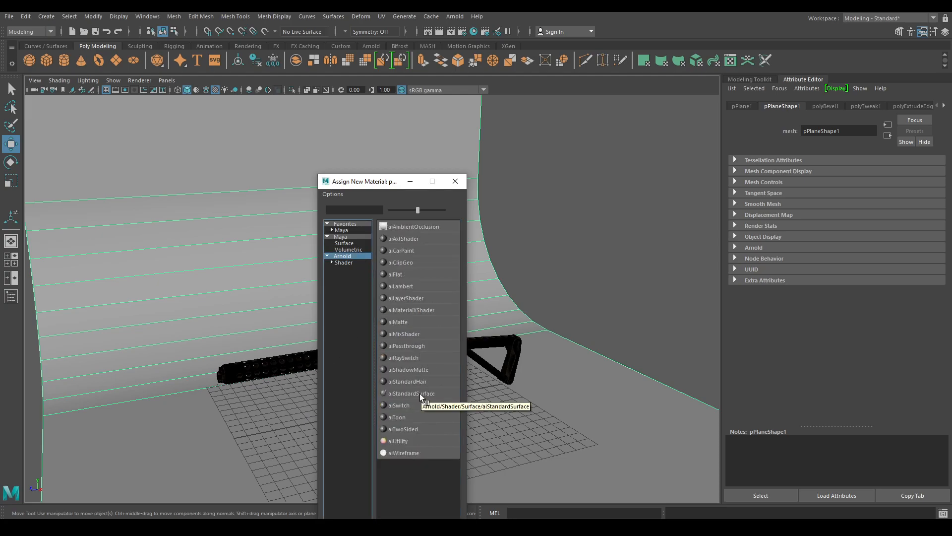
left_click(420, 394)
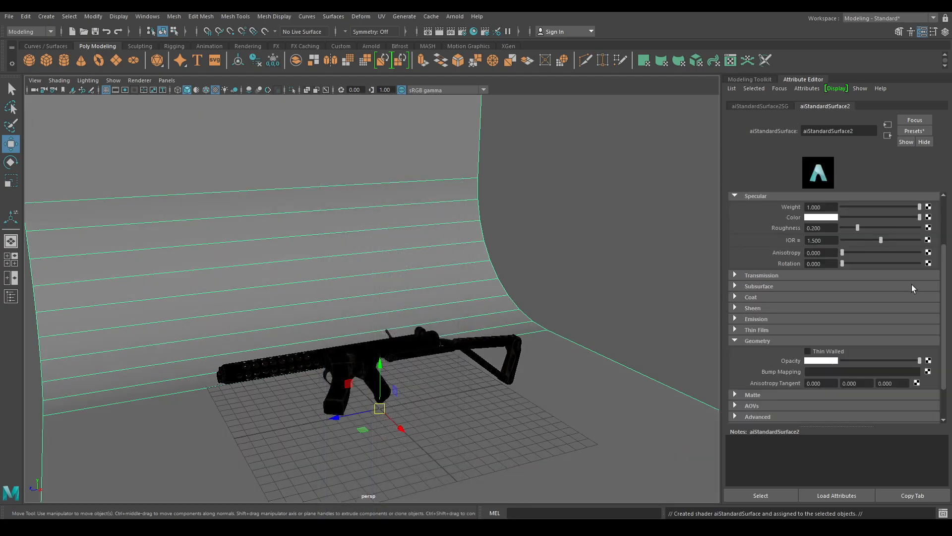
- Set the backdrop material's specular weight to 0.1, darken its base color to mid gray and deselect the backdrop
scroll(883, 286, "up", 3)
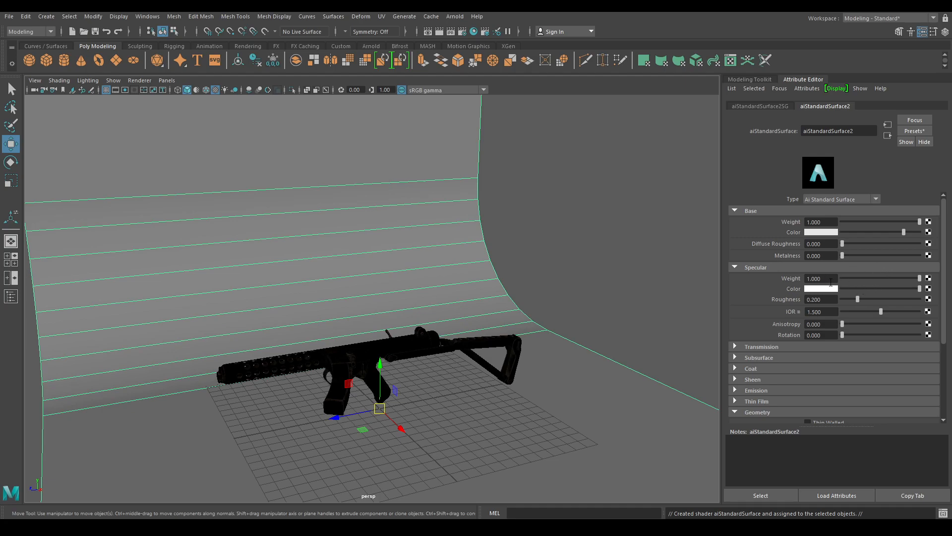
left_click(884, 278)
left_click(833, 279)
left_click_drag(903, 233, 866, 236)
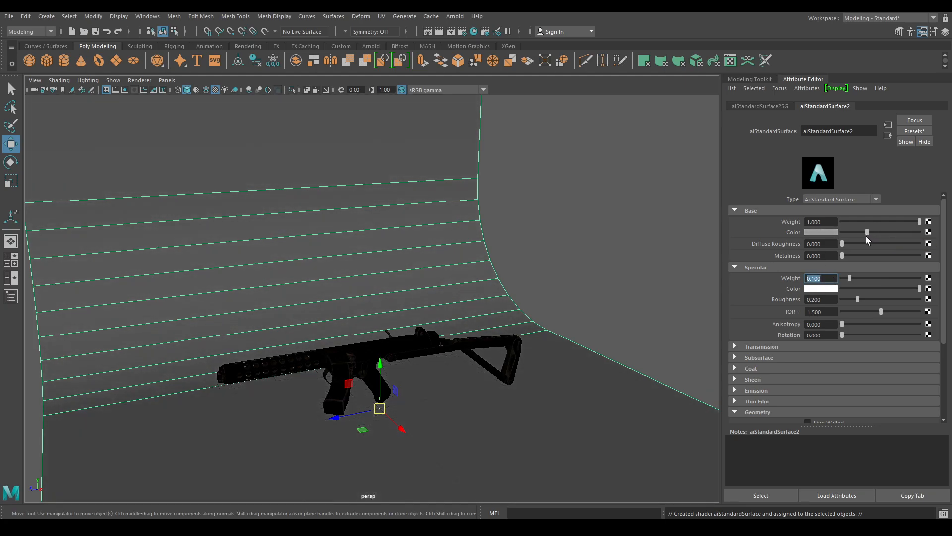
left_click(607, 223)
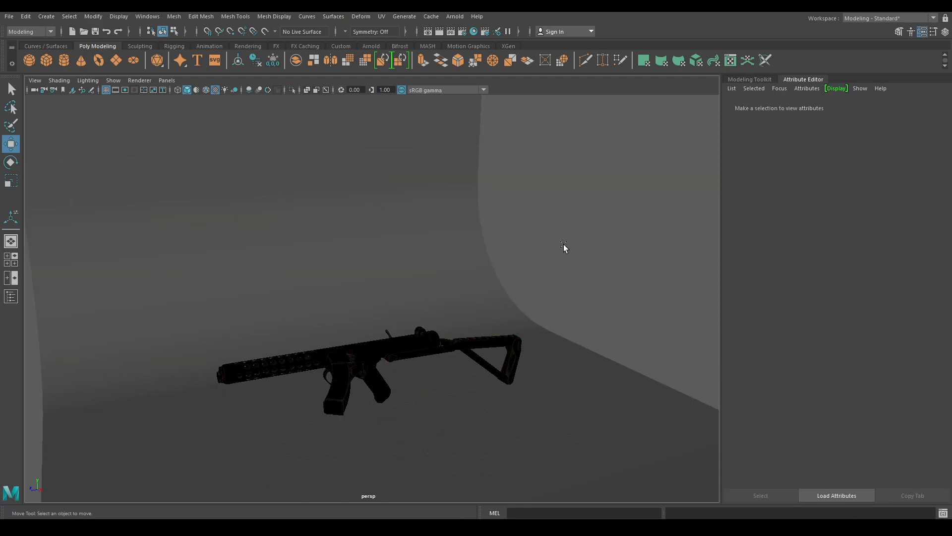
- Reselect the backdrop, face the gun side-on and create a new camera
left_click(389, 247)
mouse_move(440, 271)
left_mouse_down("alt")
mouse_move(483, 329)
mouse_move(459, 339)
mouse_move(453, 261)
left_mouse_up("alt")
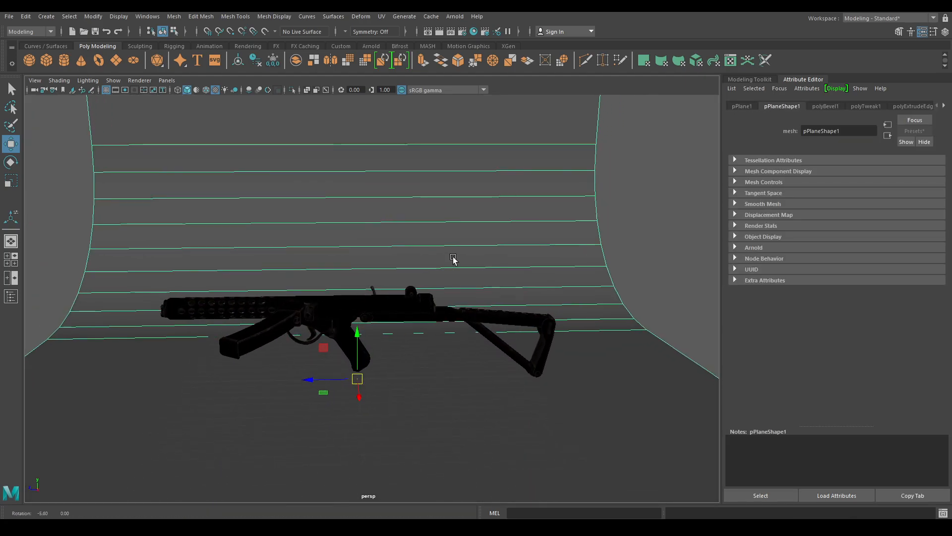
left_click(43, 17)
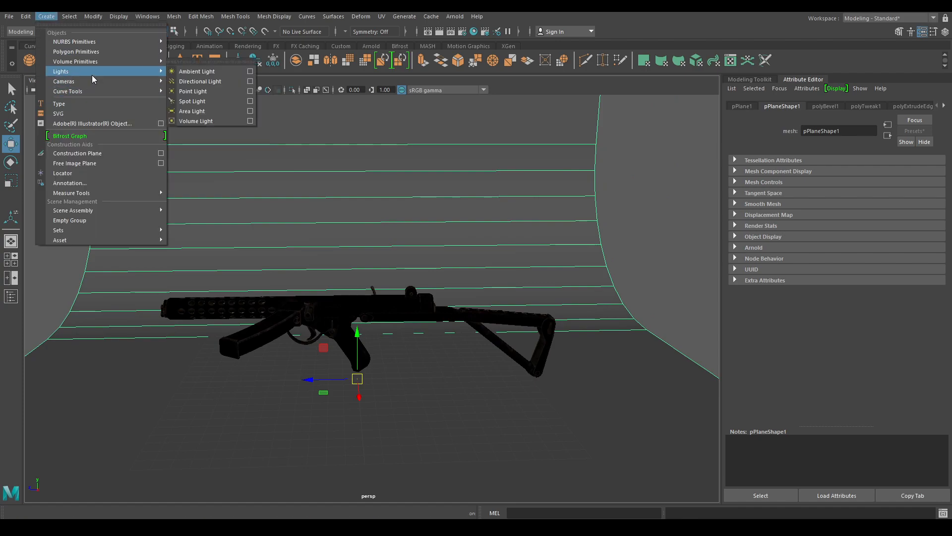
mouse_move(97, 83)
left_click(209, 89)
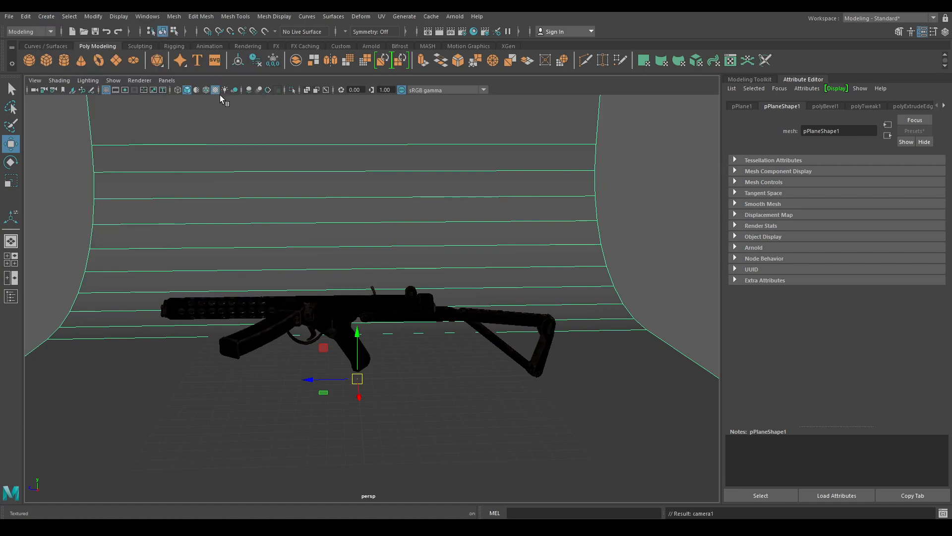
- Look through the newly created camera and orbit it back until it shows the gun side-on in front of the backdrop
left_click_drag(340, 349, 307, 347, "alt")
left_click(167, 81)
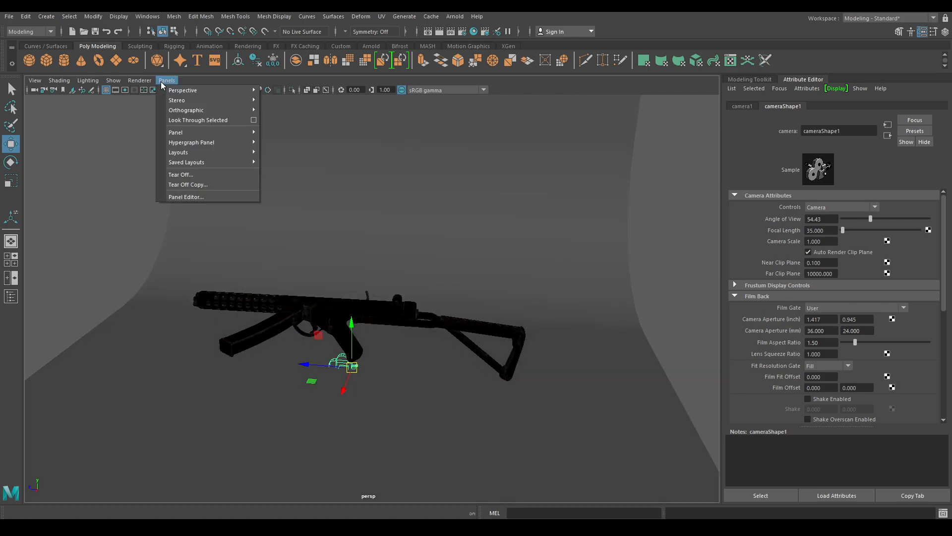
left_click(210, 120)
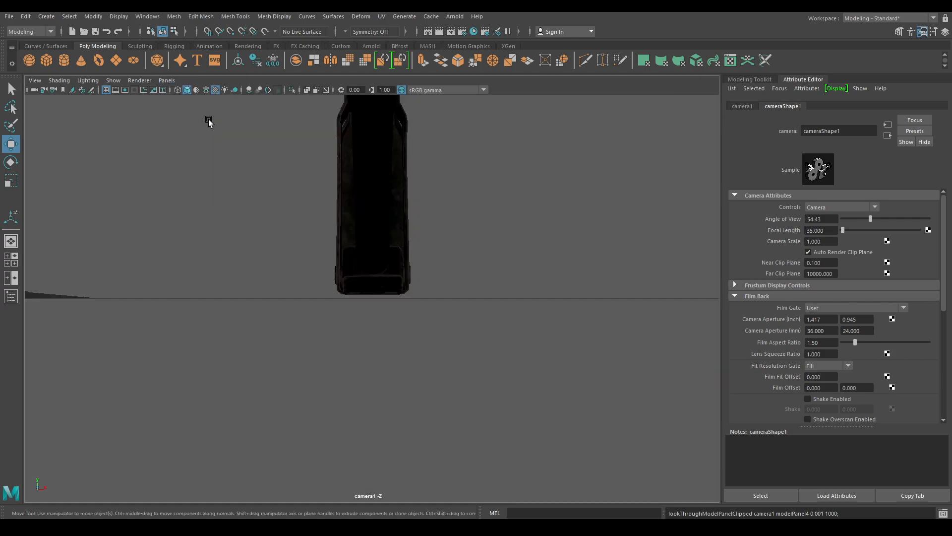
right_click_drag(355, 368, 302, 146, "alt")
right_click_drag(402, 422, 378, 345, "alt")
left_click_drag(379, 349, 234, 225, "alt")
right_click_drag(234, 225, 397, 436, "alt")
left_click_drag(397, 436, 417, 379, "alt")
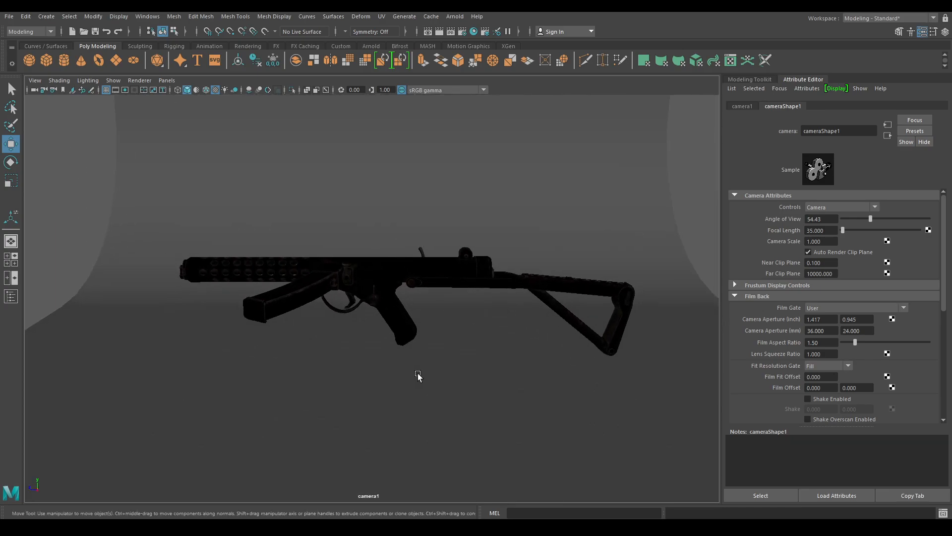
- Show the camera's resolution gate, frame the whole gun diagonally inside it from a raised angle, and lock the camera
left_click(126, 90)
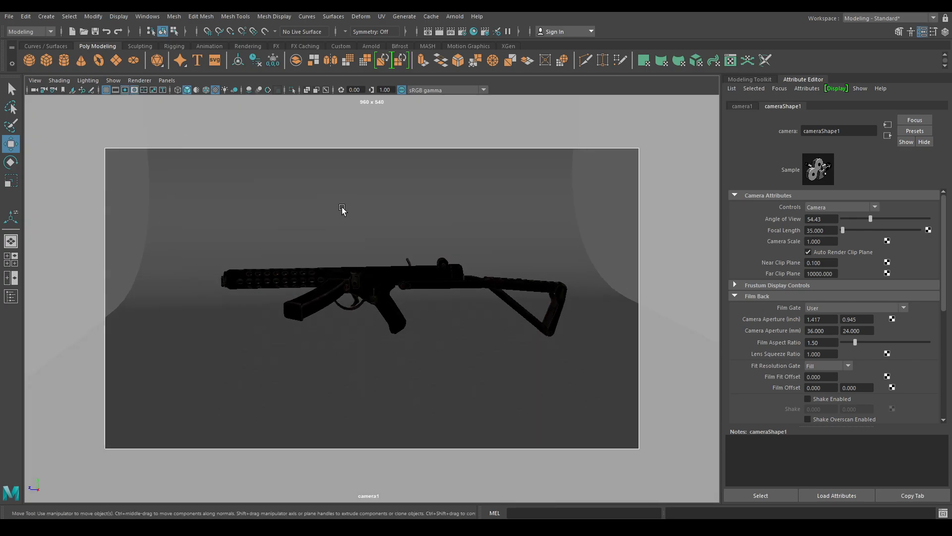
left_click_drag(429, 248, 343, 240, "alt")
middle_click_drag(344, 238, 362, 237, "alt")
left_click_drag(362, 236, 348, 237, "alt")
middle_click_drag(348, 237, 336, 235, "alt")
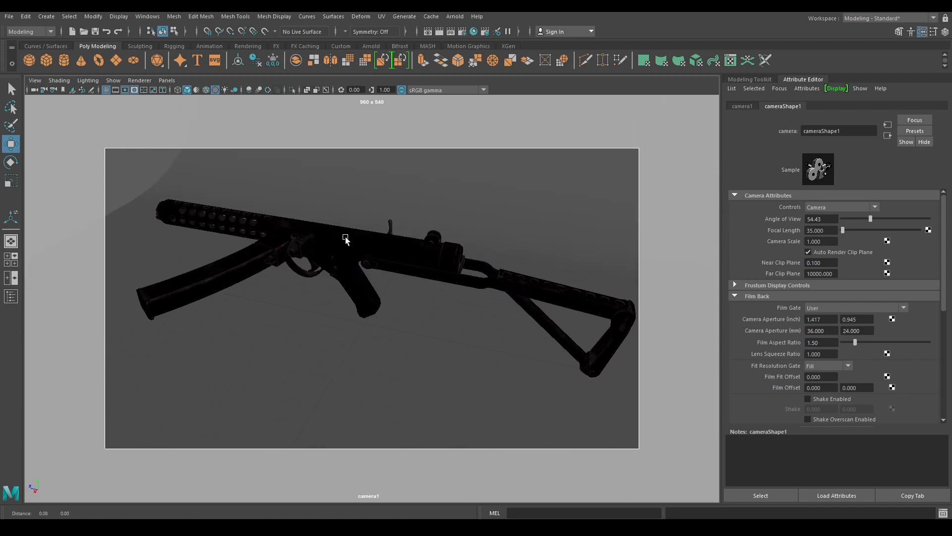
right_click_drag(336, 236, 338, 240, "alt")
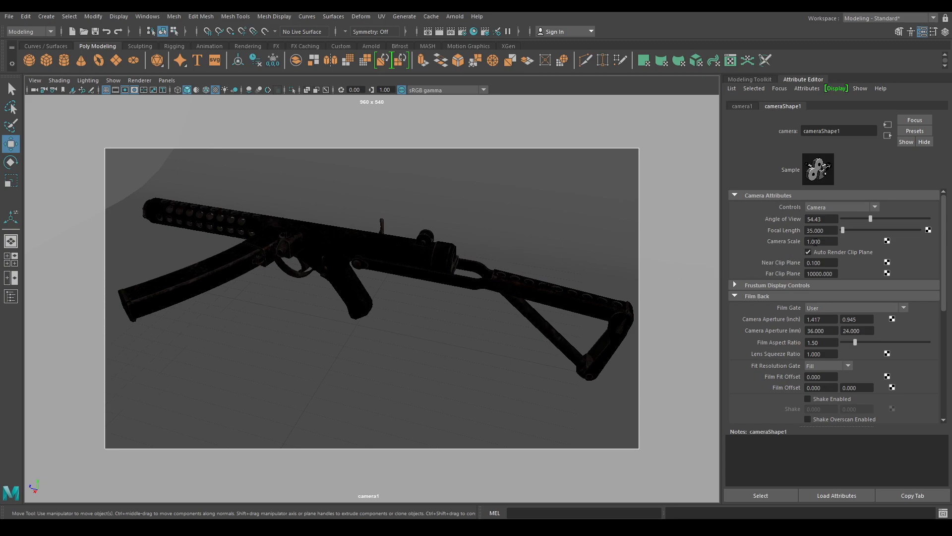
left_click(41, 90)
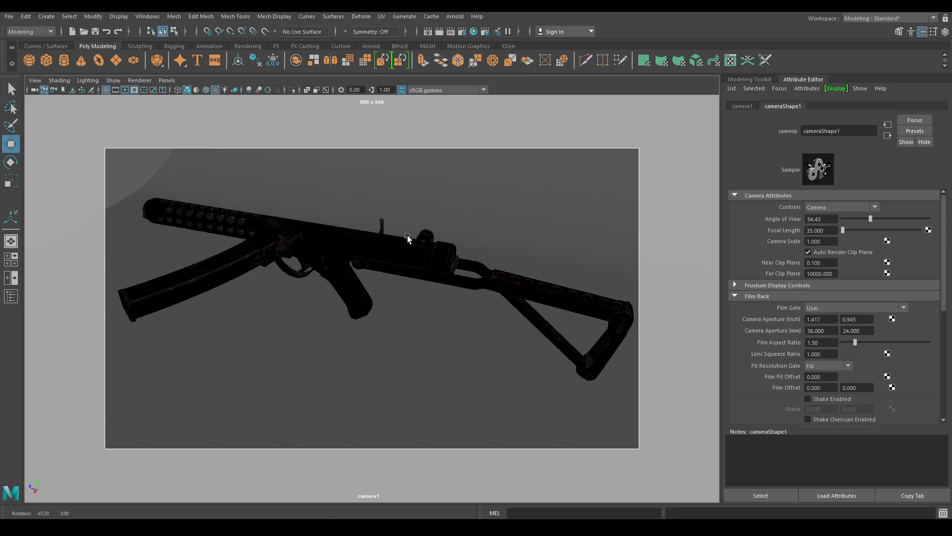
- Switch to the four-view layout with perspective and camera views, and change the front view to a zoomed-out top view
left_click(497, 228)
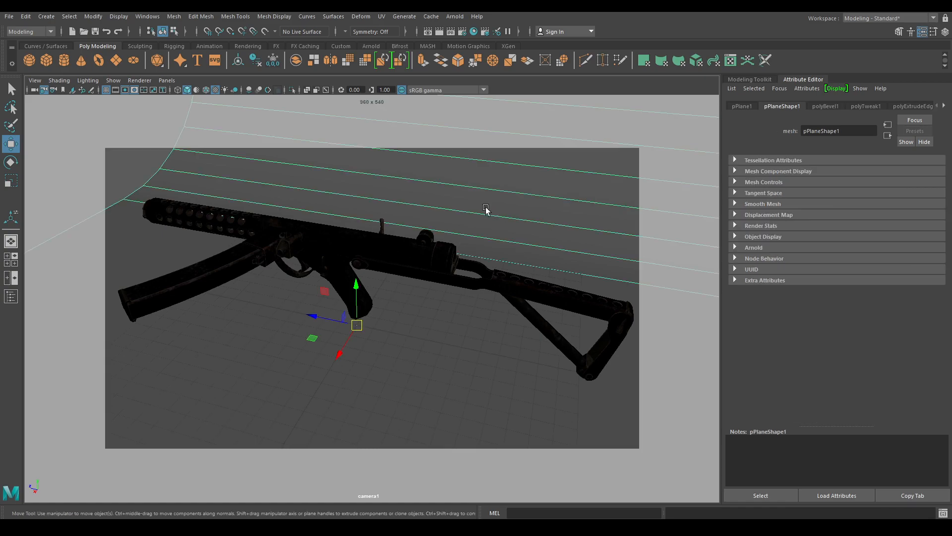
key("space")
left_click_drag(146, 231, 103, 233)
left_click(318, 171)
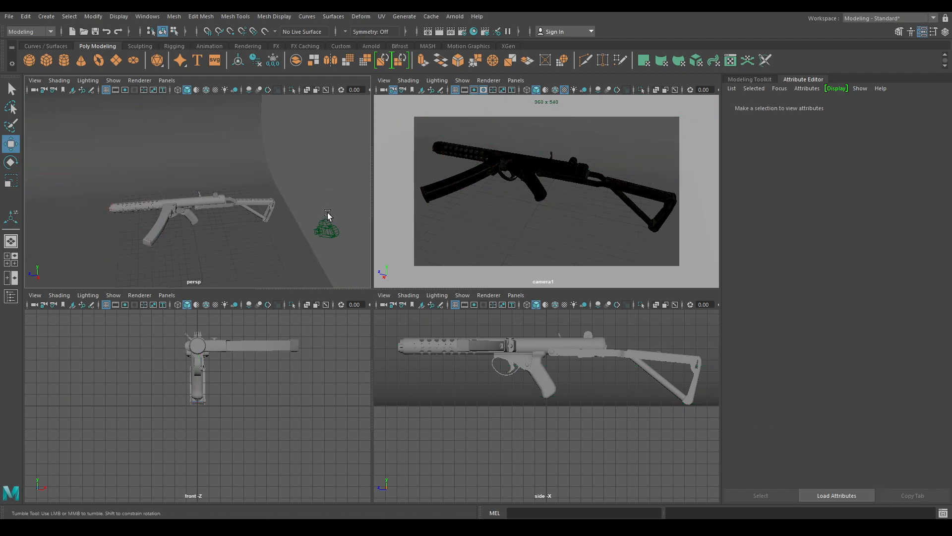
left_click_drag(327, 213, 314, 218, "alt")
left_click_drag(285, 313, 276, 315, "alt")
scroll(273, 314, "down", 2)
scroll(263, 337, "down", 3)
key("space")
left_click_drag(275, 378, 236, 377)
scroll(243, 367, "down", 5)
scroll(237, 380, "down", 3)
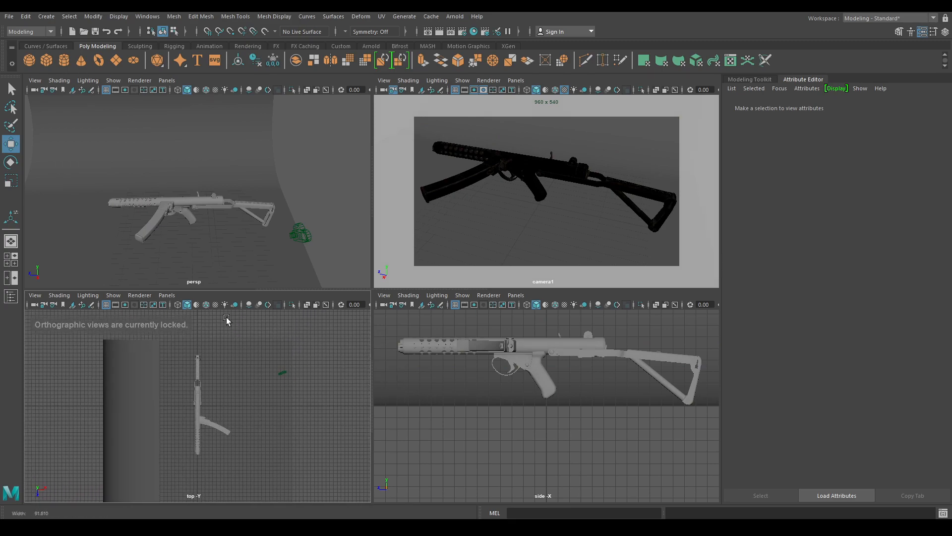
scroll(333, 446, "down", 1)
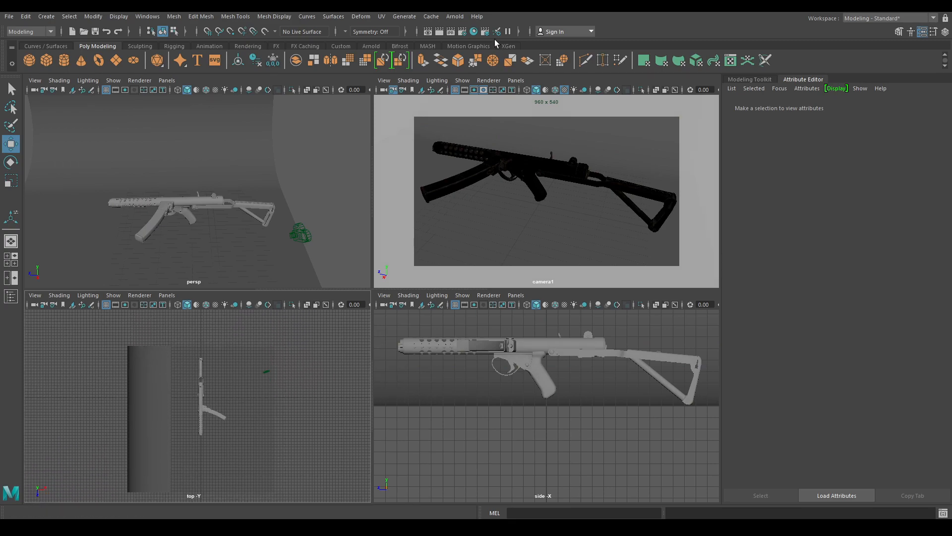
- Create an Arnold area light, move it beyond the gun's muzzle in the top view and scale it up
left_click(454, 17)
mouse_move(493, 65)
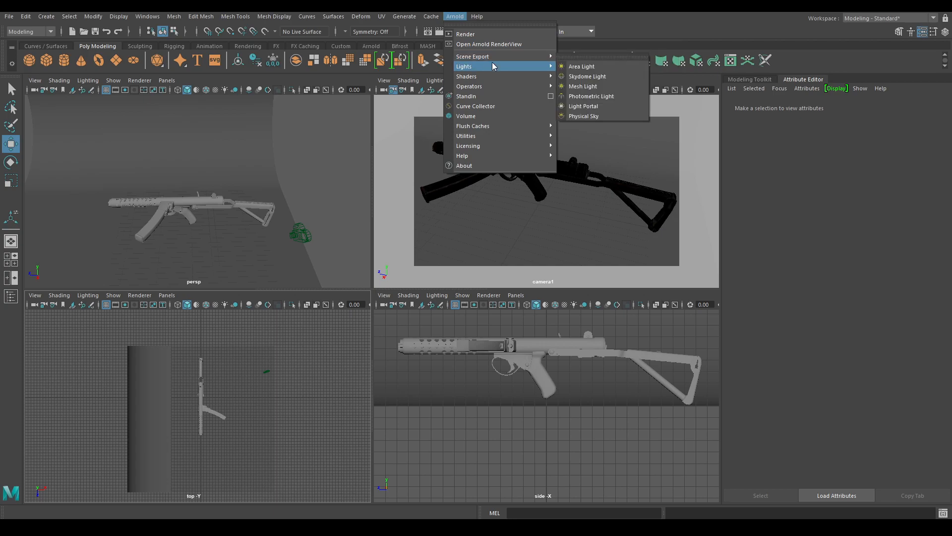
left_click(587, 70)
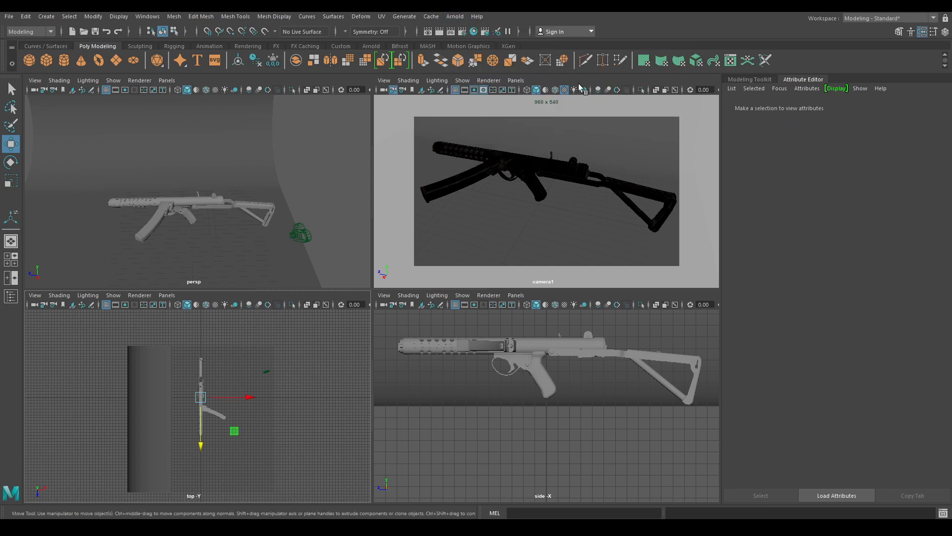
scroll(286, 368, "down", 1)
mouse_move(278, 392)
middle_mouse_down("alt")
mouse_move(261, 338)
mouse_move(276, 382)
middle_mouse_up("alt")
left_click_drag(207, 391, 209, 468)
key("r")
left_click_drag(210, 415, 290, 427)
key("w")
scroll(186, 199, "down", 3)
- Raise the area light above the floor and line it up with the gun beyond the muzzle end
left_click_drag(186, 199, 125, 153, "alt")
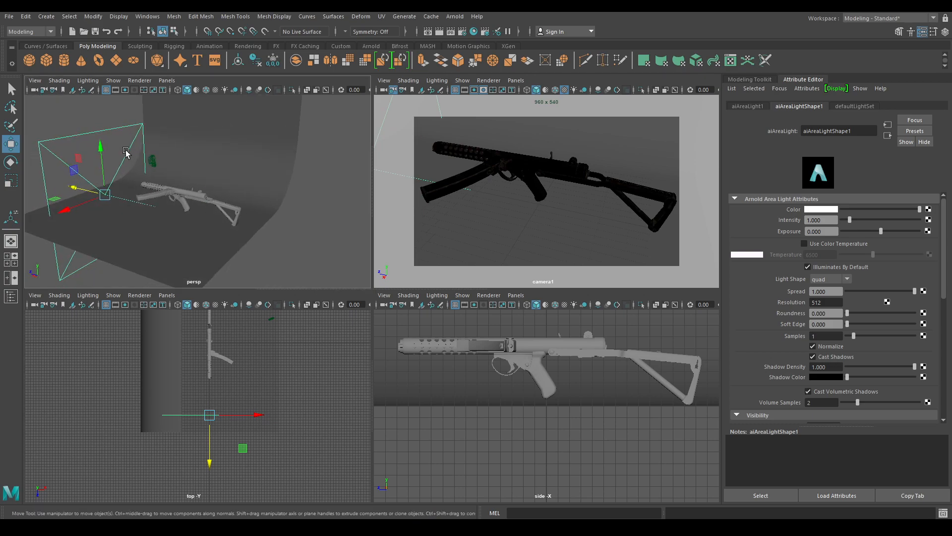
middle_click_drag(126, 153, 194, 179, "alt")
left_click_drag(155, 167, 135, 105)
left_click_drag(120, 171, 94, 169)
key("r")
key("w")
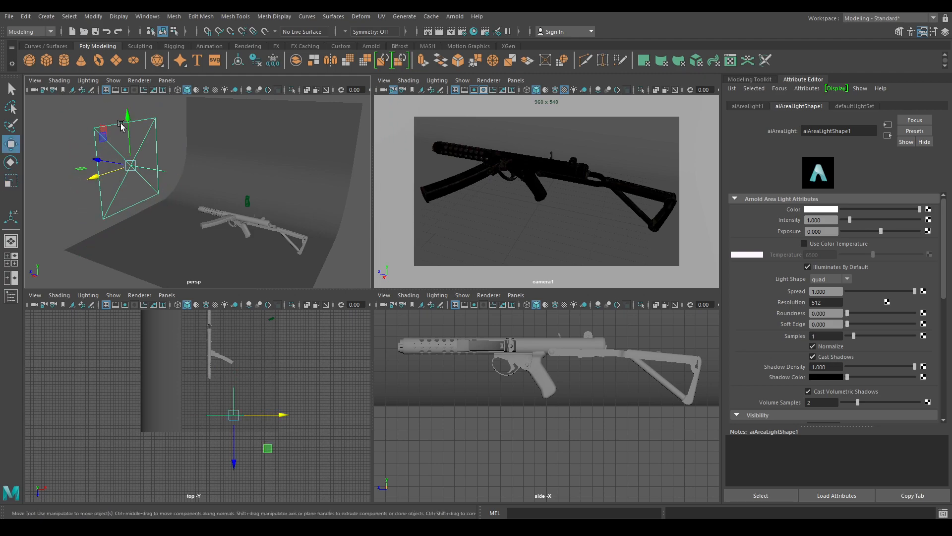
left_click_drag(128, 119, 135, 147)
left_click_drag(107, 201, 129, 191)
left_click_drag(119, 210, 278, 211, "alt")
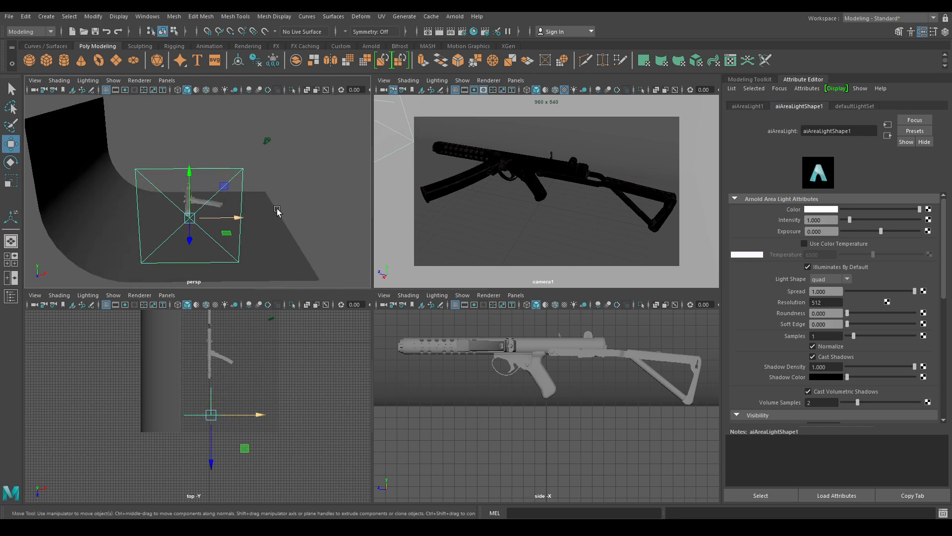
left_click_drag(189, 175, 67, 206)
scroll(194, 192, "down", 3)
middle_click_drag(257, 206, 214, 211, "alt")
- Duplicate the area light, move the copy beyond the stock end and rotate it to face the gun
key("ctrl+d")
left_click_drag(101, 182, 231, 197)
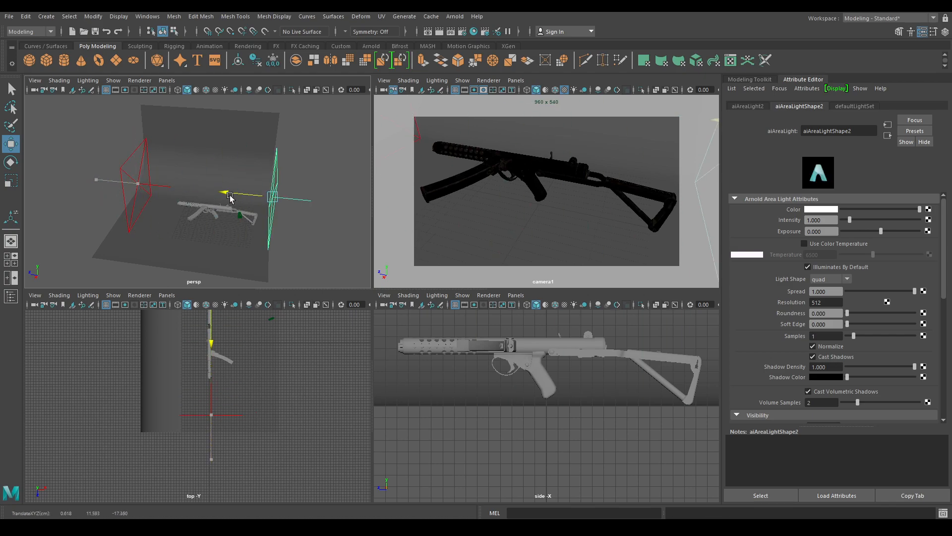
key("e")
left_click_drag(311, 225, 180, 210)
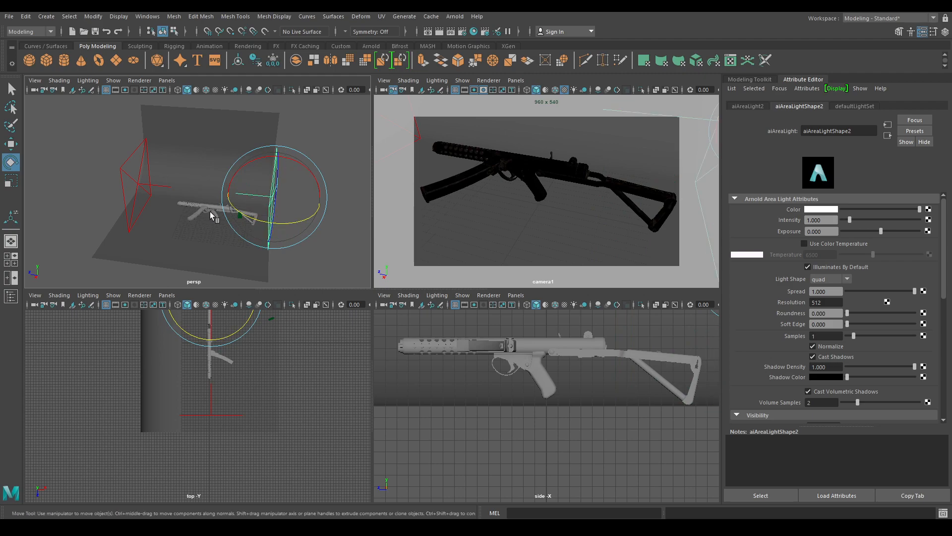
key("w")
mouse_move(271, 218)
left_mouse_down("alt")
mouse_move(302, 214)
mouse_move(282, 216)
left_mouse_up("alt")
scroll(249, 219, "down", 3)
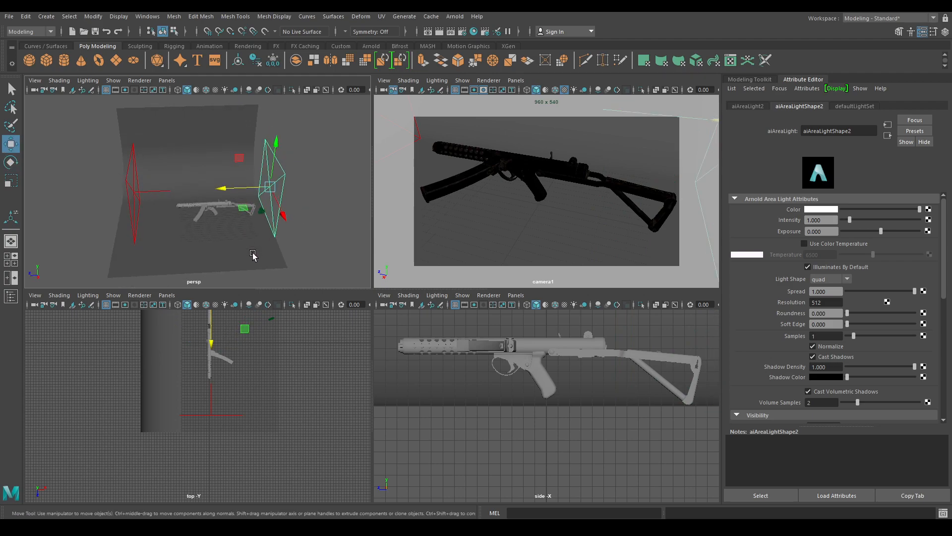
- Duplicate the stock-end light, rotate the copy to point down and place it centered high above the gun
key("e")
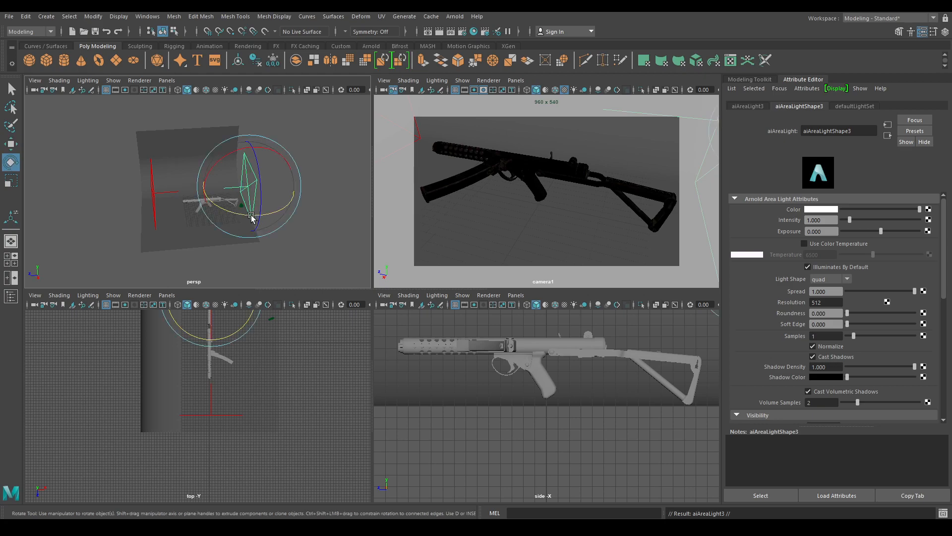
left_click_drag(245, 157, 204, 251)
key("w")
key("space")
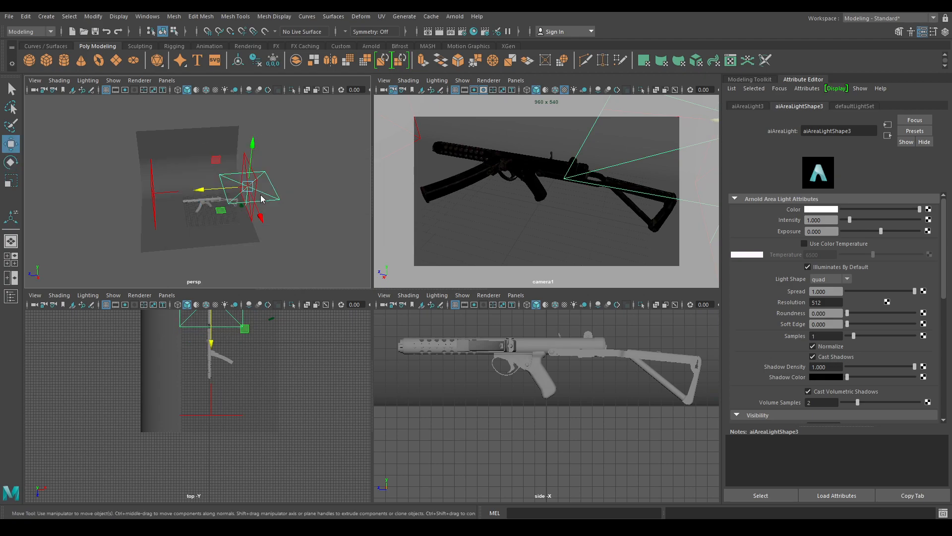
right_click_drag(259, 379, 257, 340, "alt")
right_click_drag(546, 415, 558, 345, "alt")
middle_click_drag(559, 346, 585, 486, "alt")
right_click_drag(585, 486, 628, 404, "alt")
left_click_drag(639, 425, 546, 365)
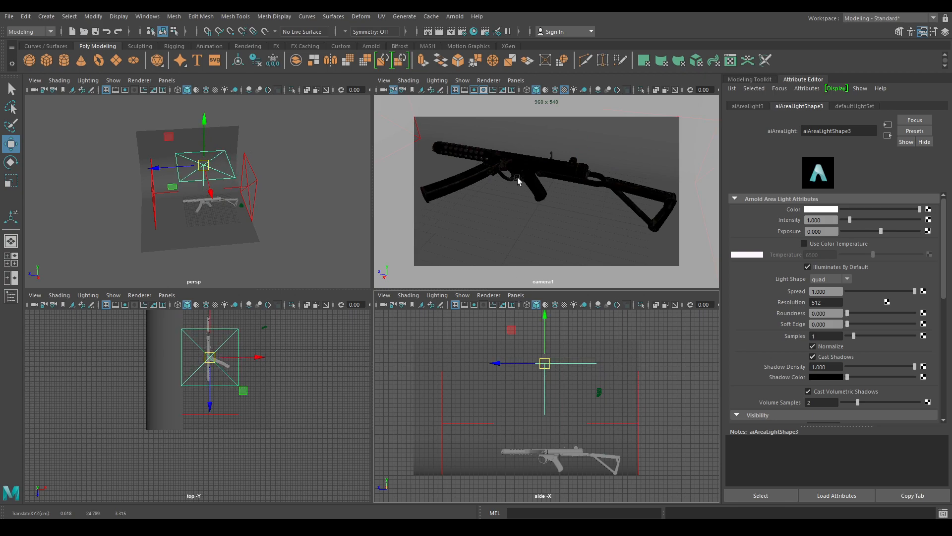
- Open the Arnold RenderView, and set the exposure of all three area lights to 10
left_click(453, 16)
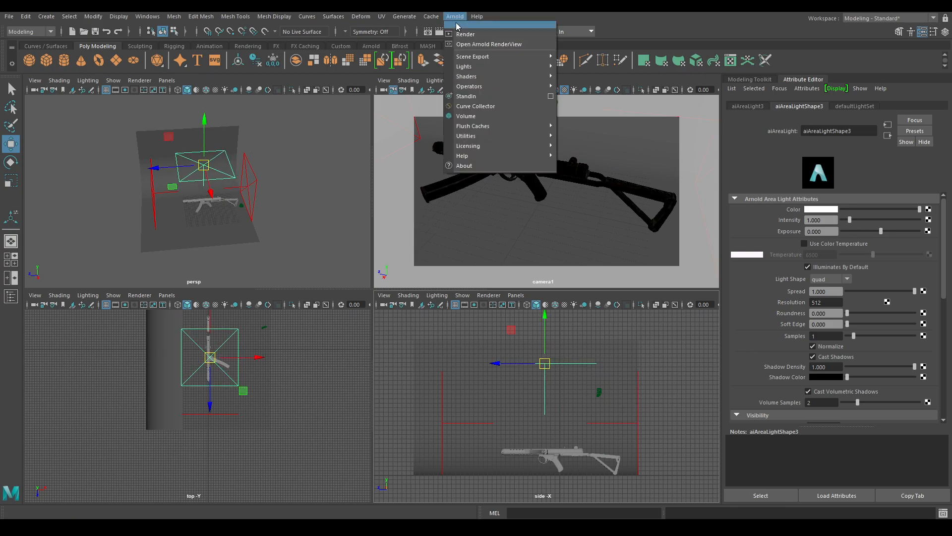
left_click(474, 45)
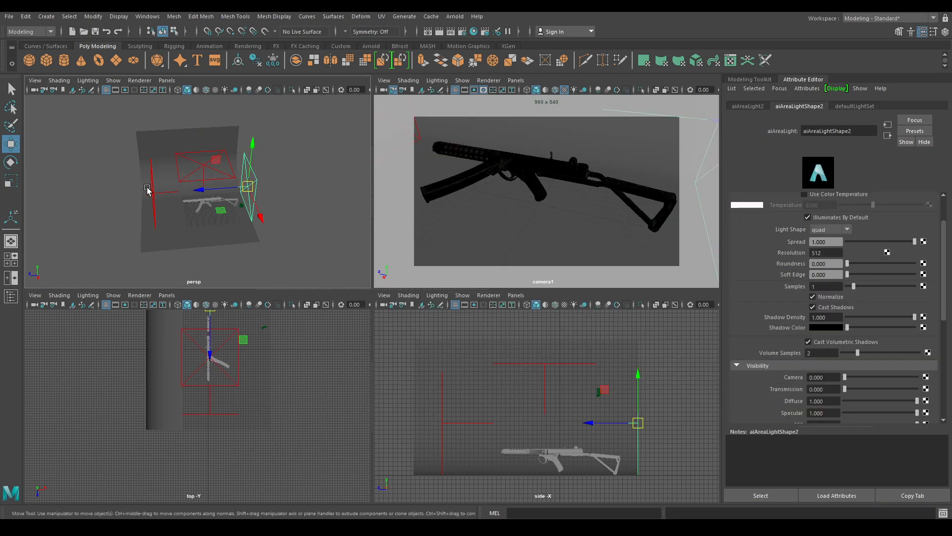
left_click(147, 189)
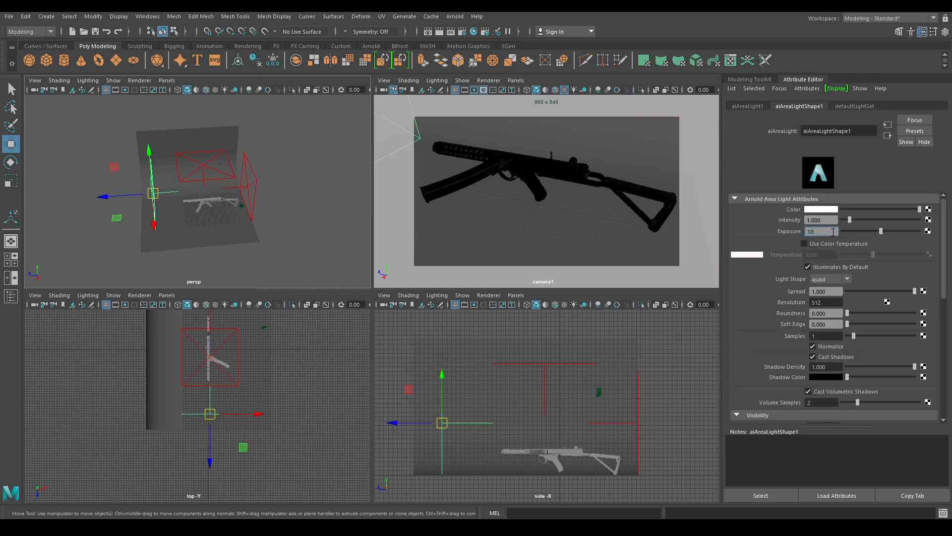
left_click(251, 171)
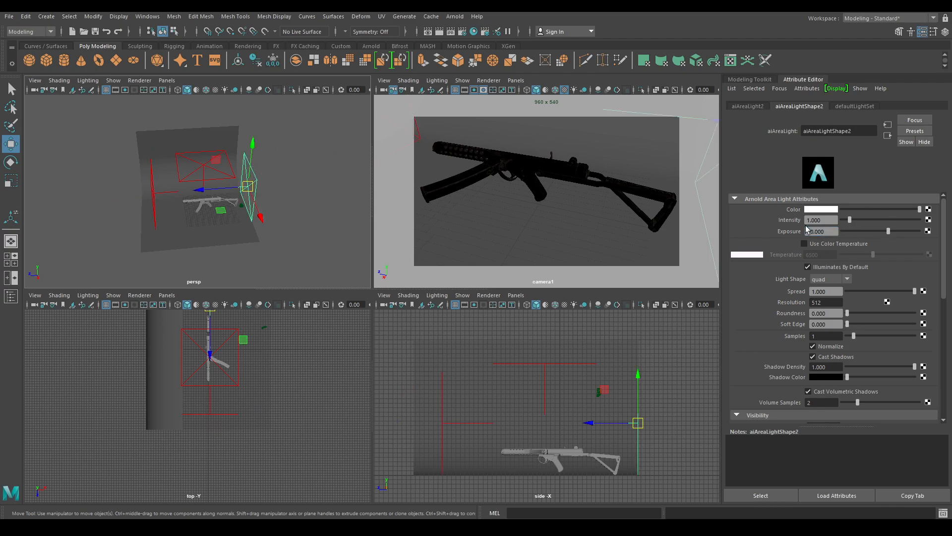
left_click(206, 179)
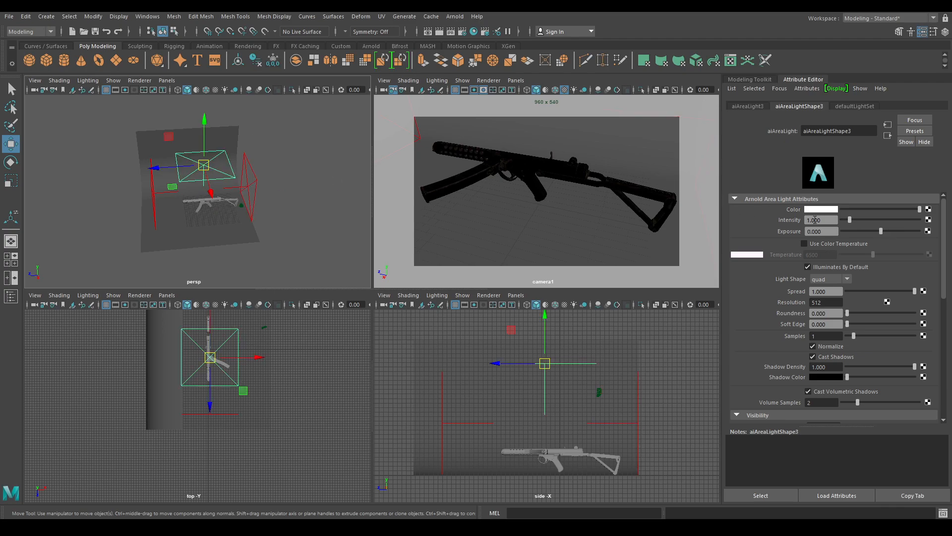
left_click_drag(835, 231, 799, 231)
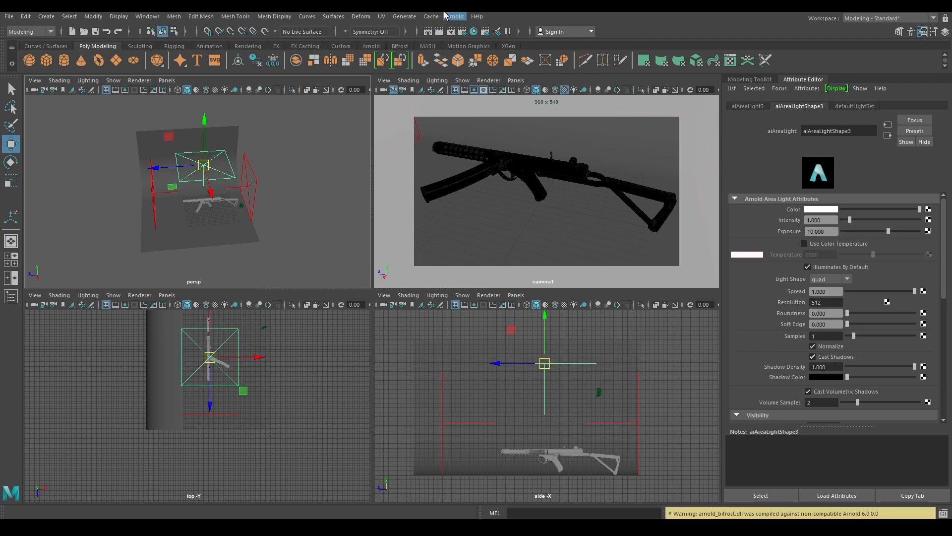
- Reopen the Arnold RenderView, run an IPR session and fit the whole rendered gun in the window
left_click(454, 17)
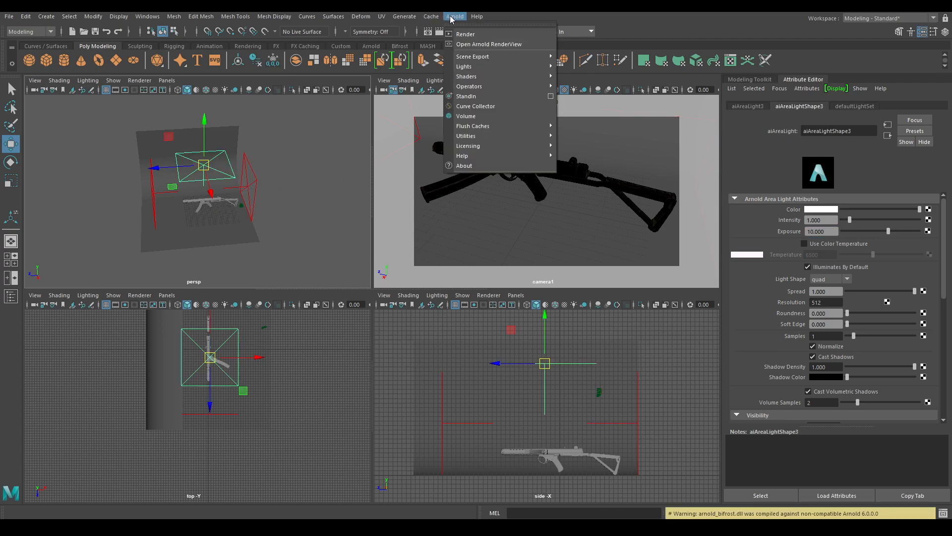
left_click(472, 45)
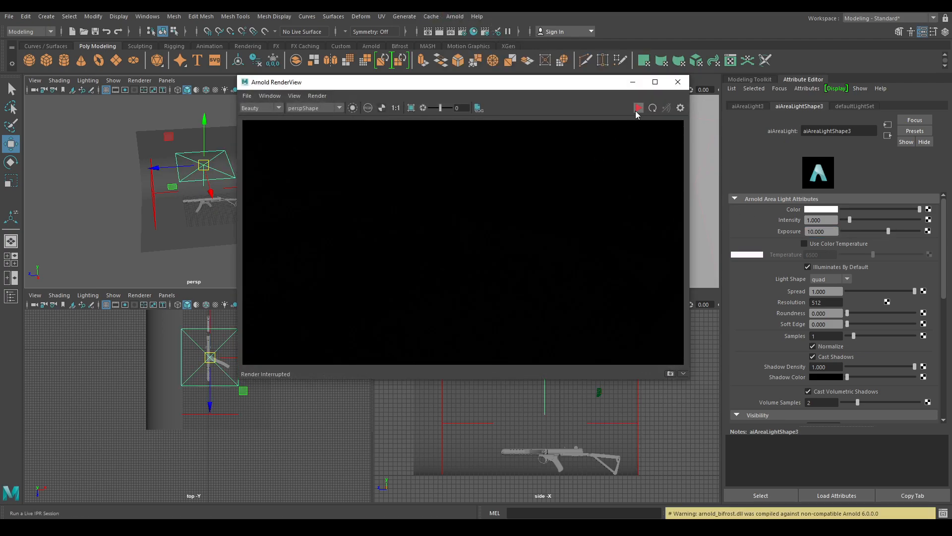
left_click(637, 108)
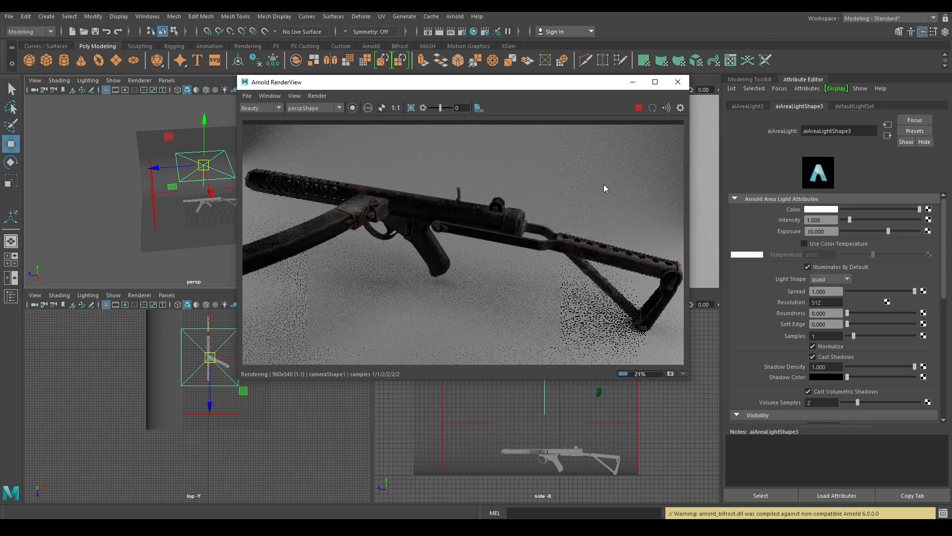
scroll(603, 184, "down", 2)
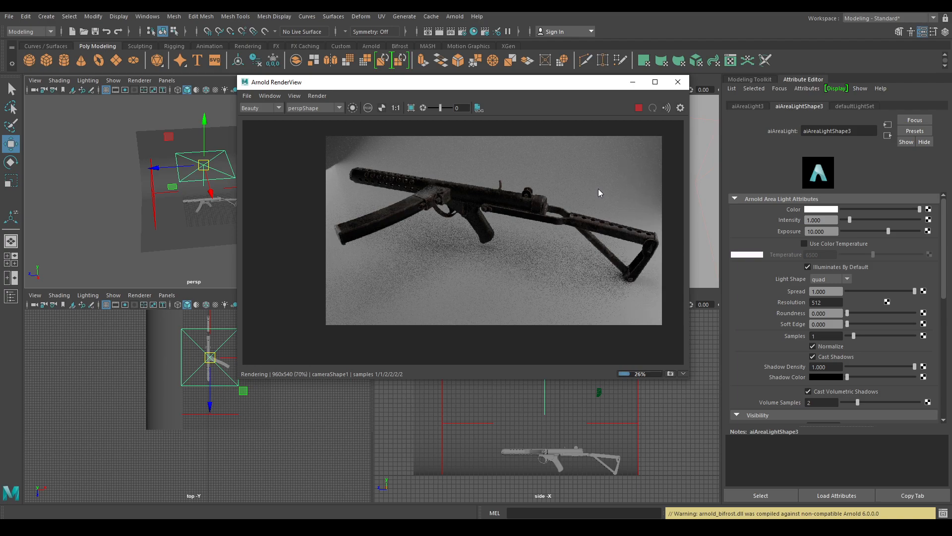
- Render the lit gun scene again with Arnold
left_click(462, 17)
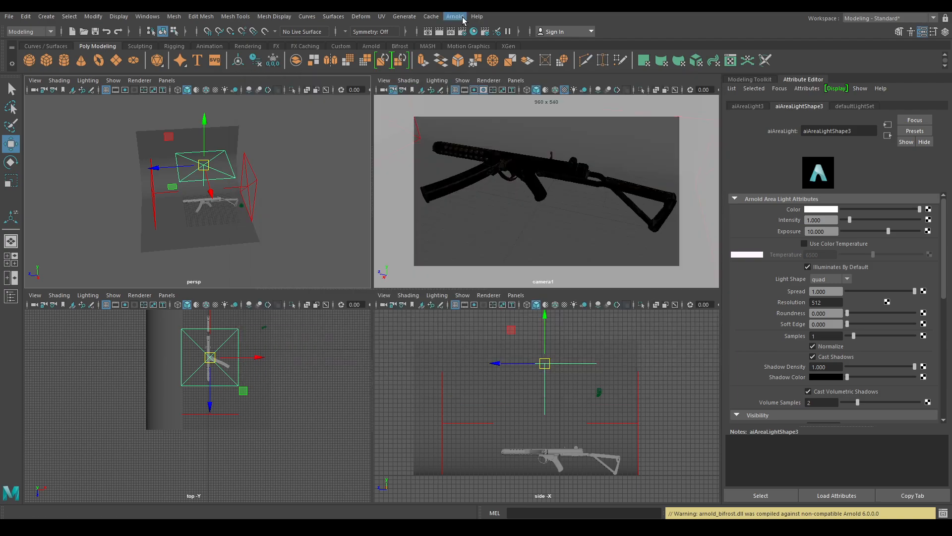
left_click(463, 17)
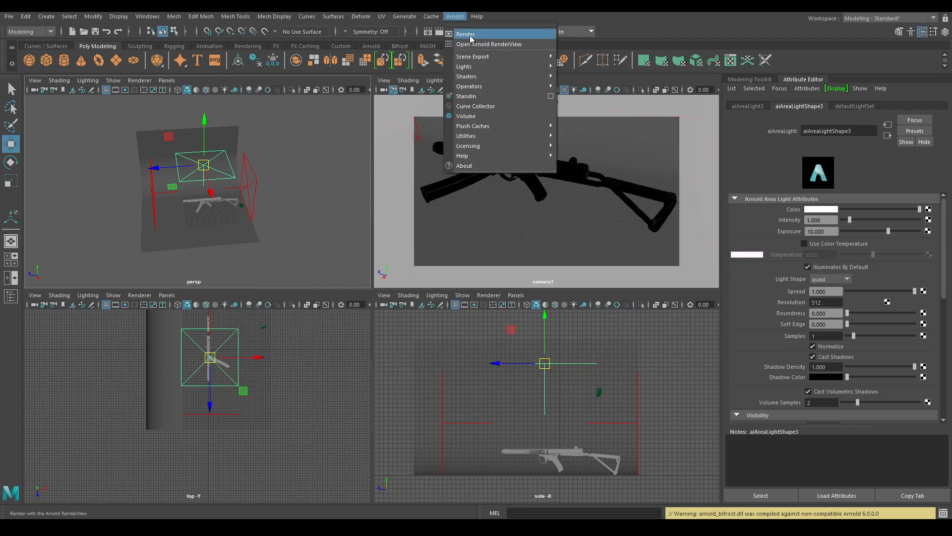
left_click(469, 33)
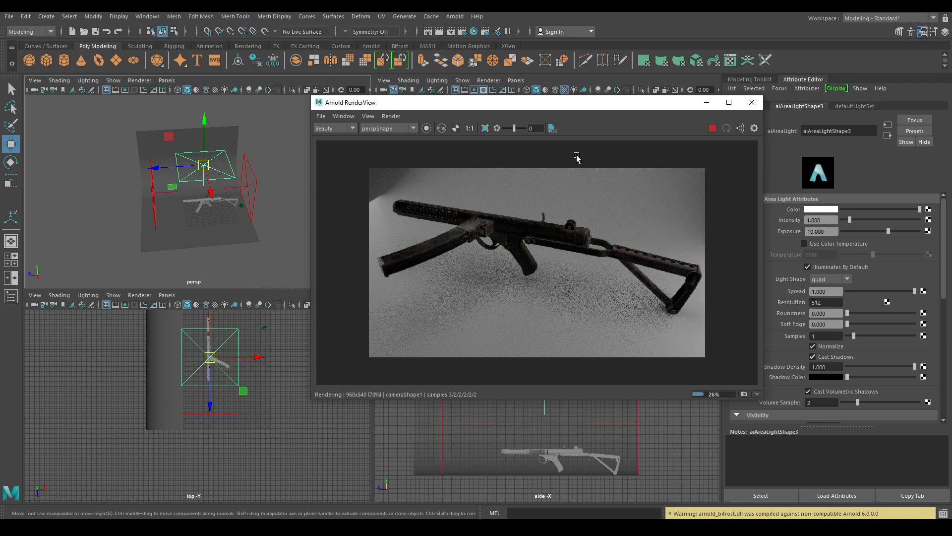
- Stop the render, move the area light at the barrel end slightly farther from the gun, and restart the IPR session
left_click(713, 129)
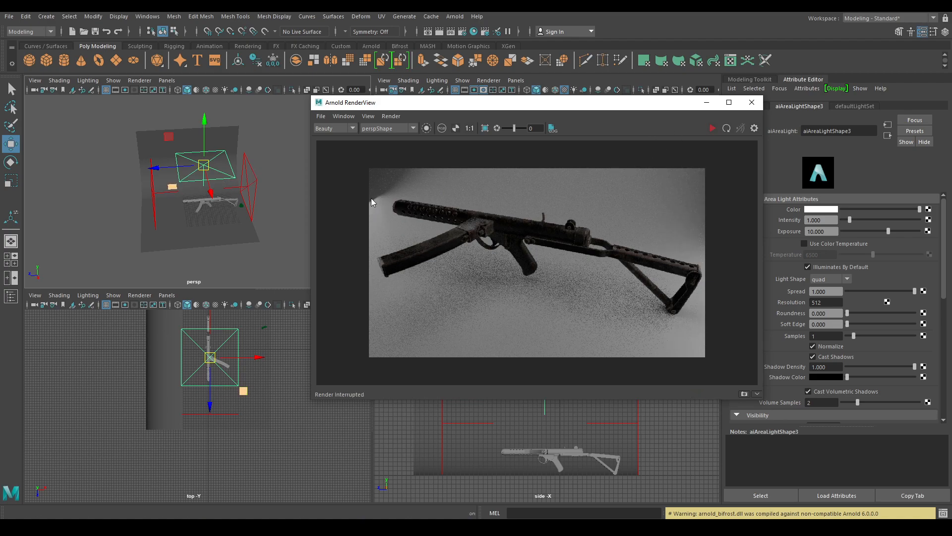
left_click(152, 196)
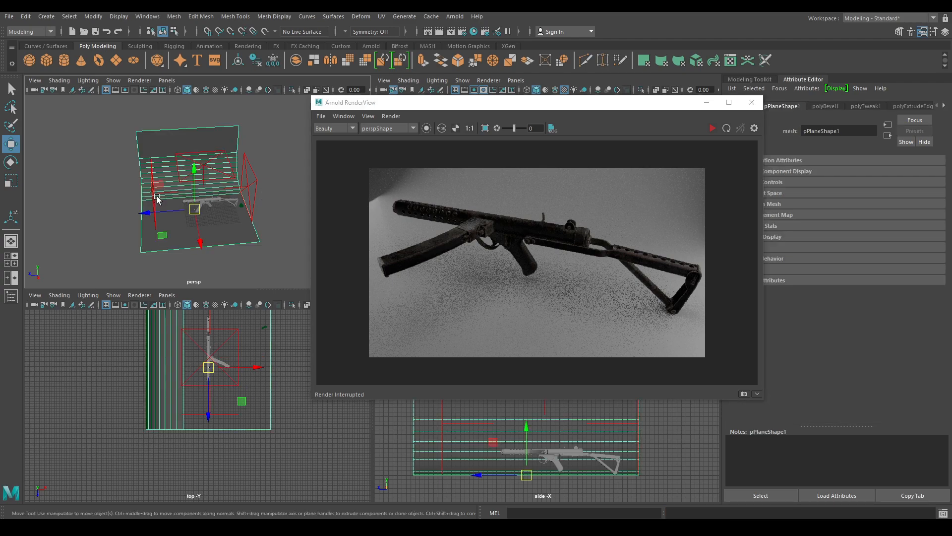
left_click(152, 197)
left_click_drag(101, 198, 97, 198)
left_click(713, 128)
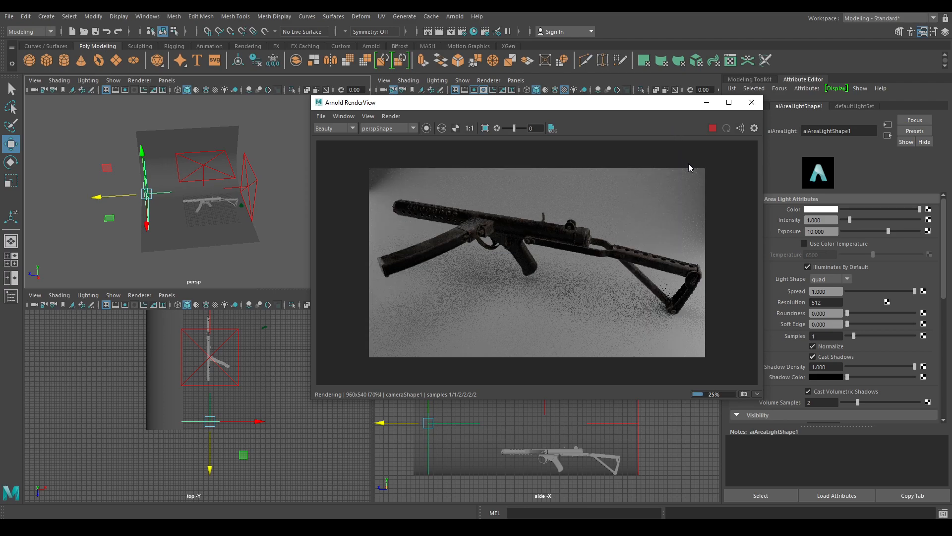
- Stop the render, darken the base color of the backdrop's aiStandardSurface2 material to a dark grey, and rerun the IPR session
left_click_drag(646, 103, 566, 99)
left_click(633, 122)
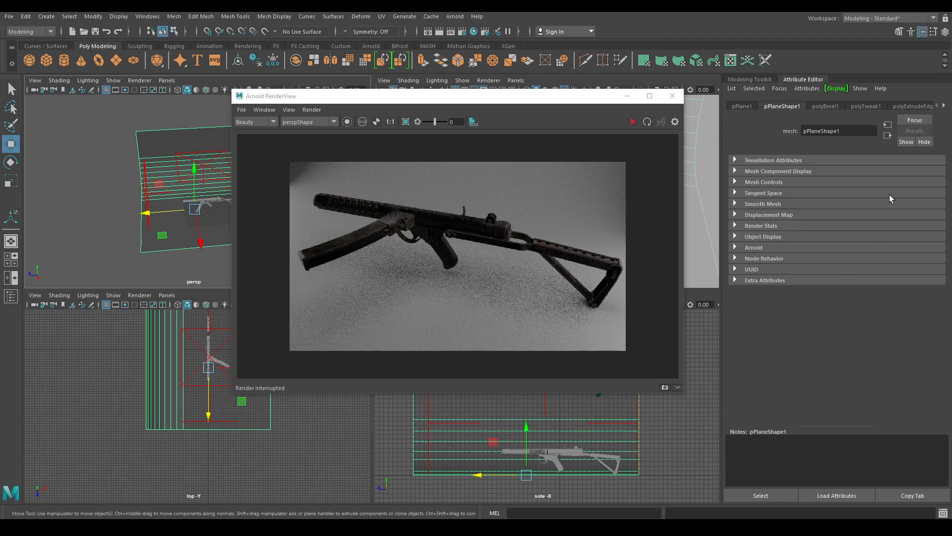
left_click(944, 105)
left_click(897, 169)
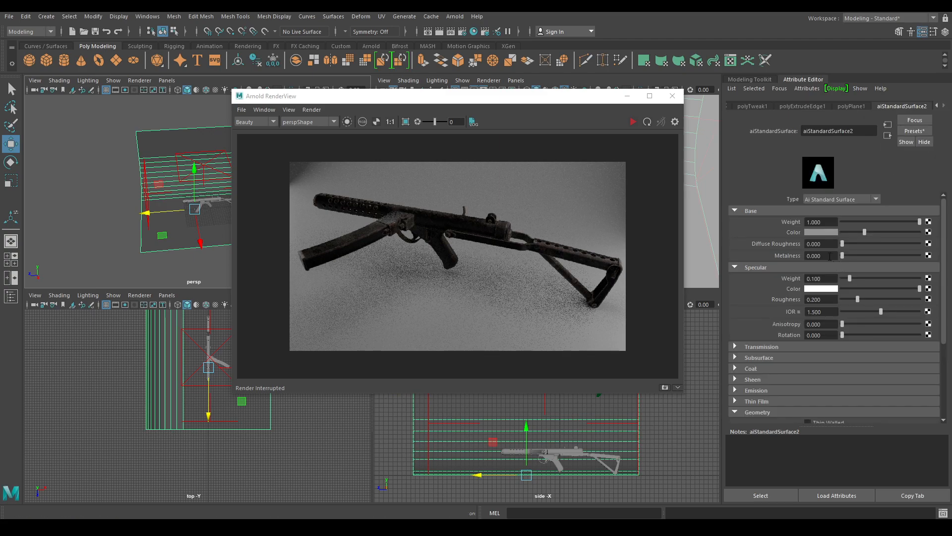
left_click_drag(853, 230, 850, 232)
left_click(632, 123)
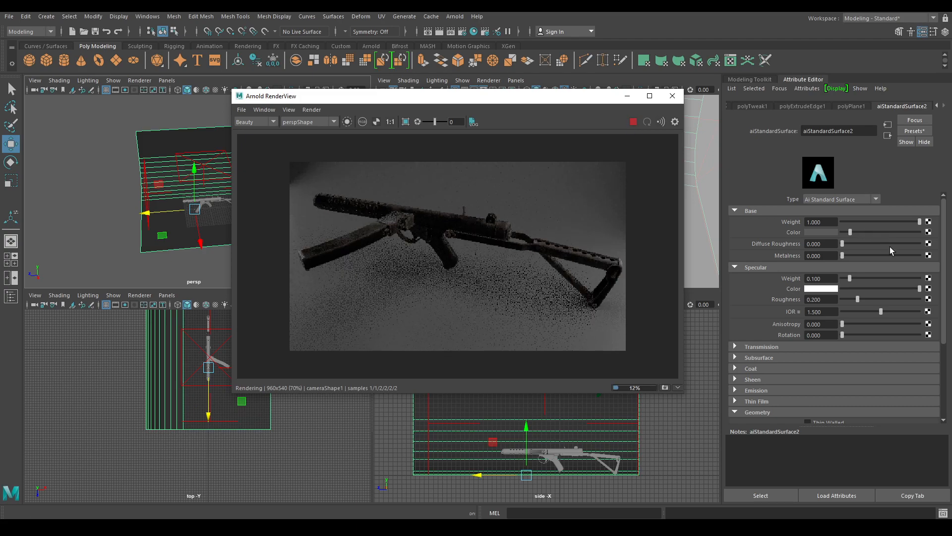
- Try a near-white base color on the backdrop material while the IPR render updates
left_click(845, 230)
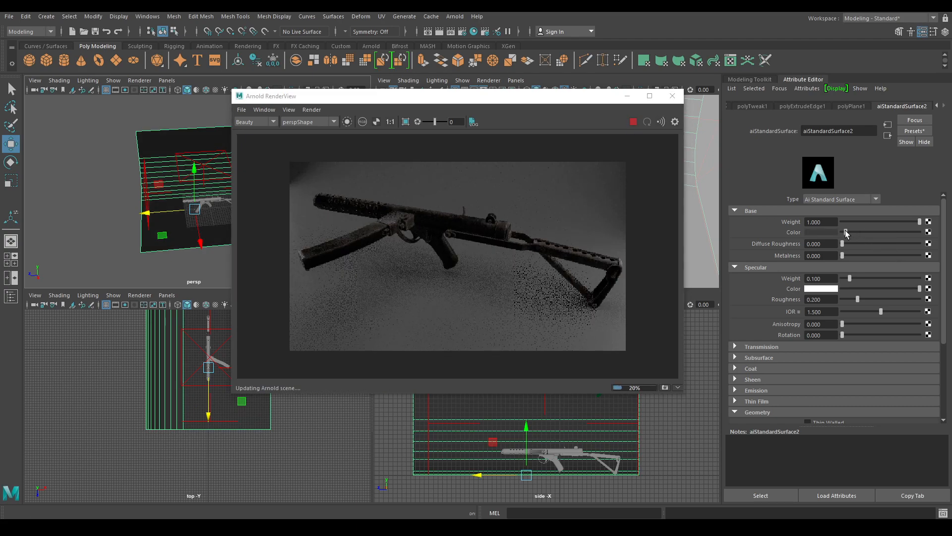
left_click_drag(846, 232, 913, 233)
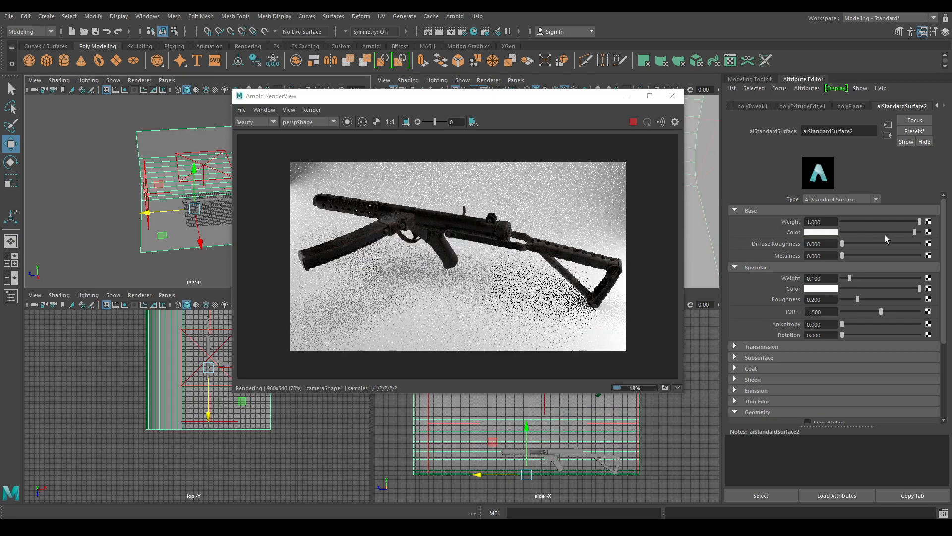
left_click(901, 231)
left_click_drag(900, 232, 916, 232)
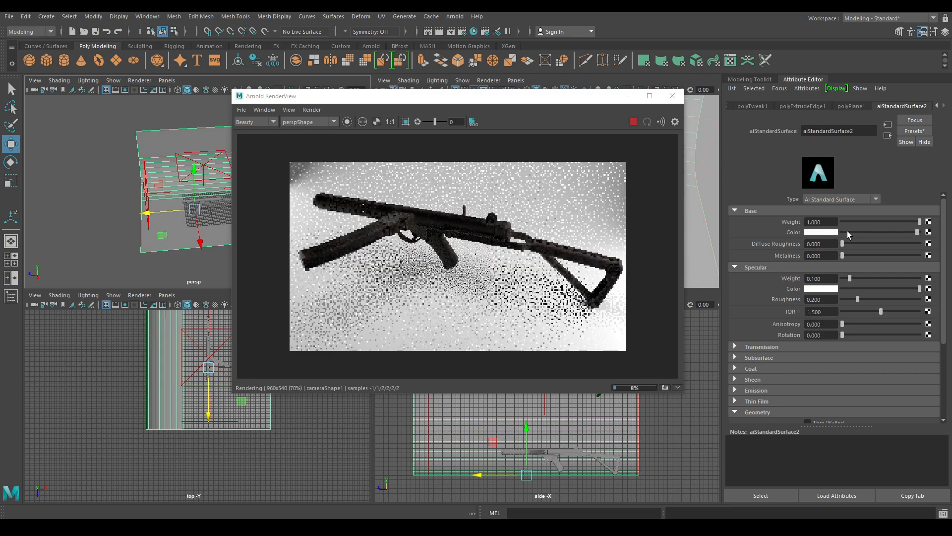
- Set the backdrop material's base color to a very dark grey at weight 1, and close the Arnold RenderView
left_click(843, 231)
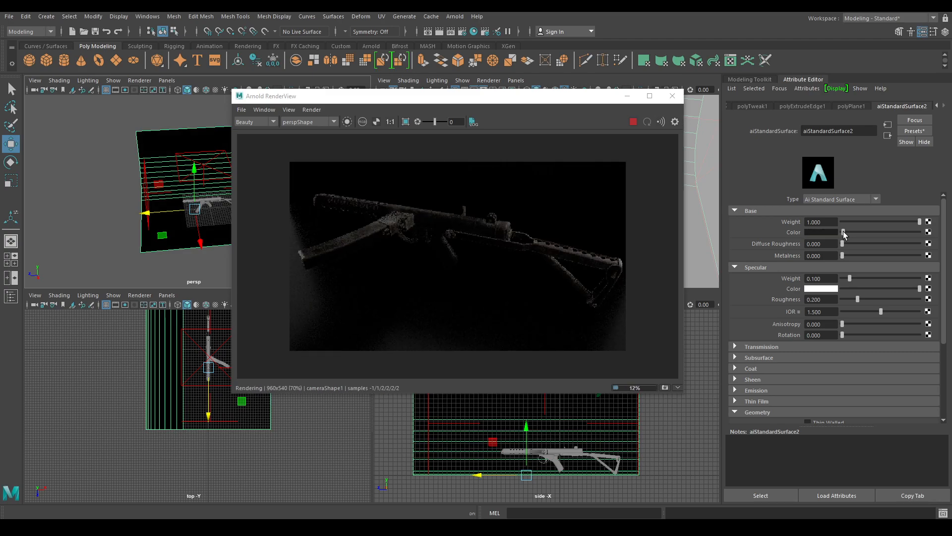
left_click_drag(844, 231, 845, 231)
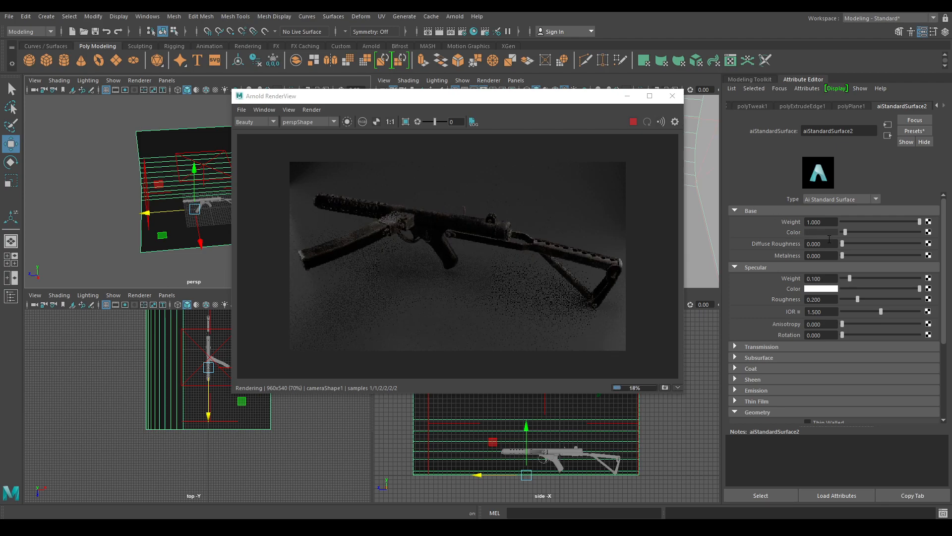
left_click(888, 221)
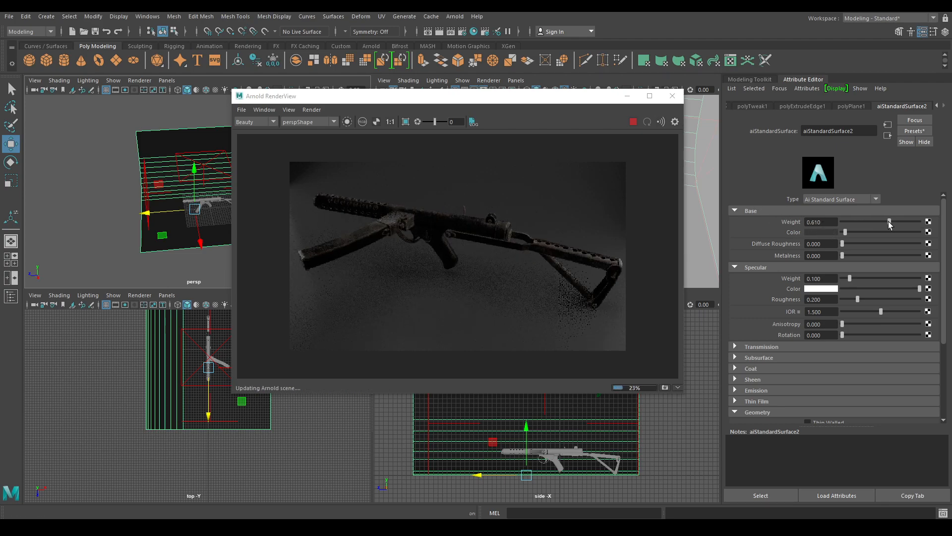
left_click_drag(889, 221, 923, 221)
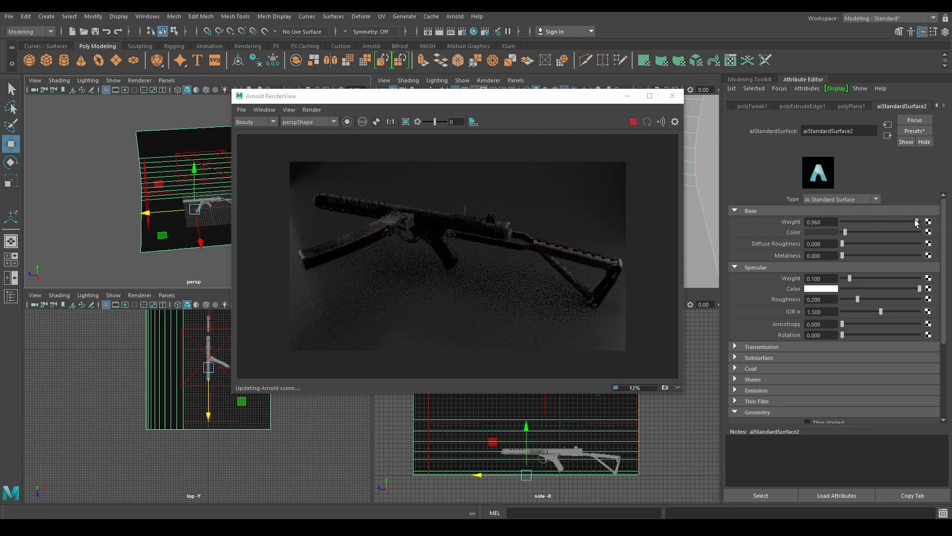
left_click(633, 122)
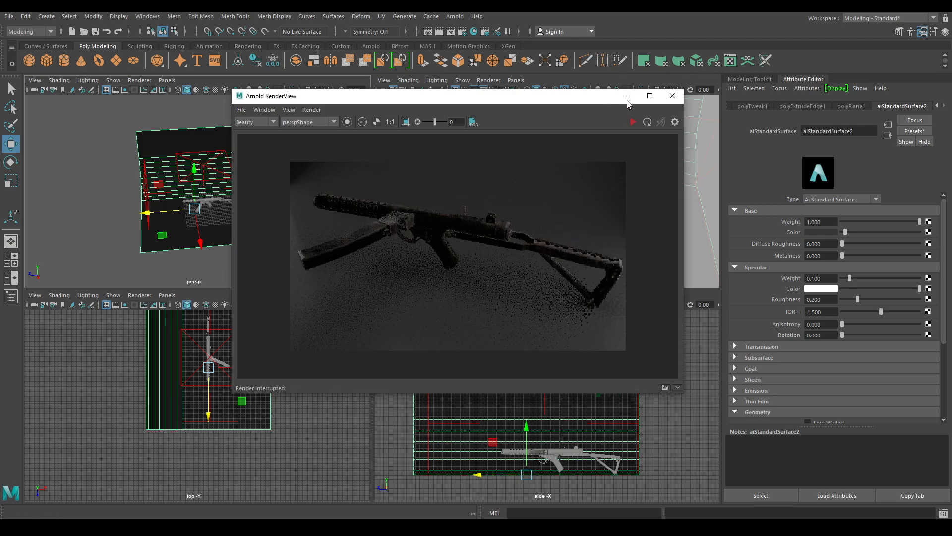
left_click(673, 96)
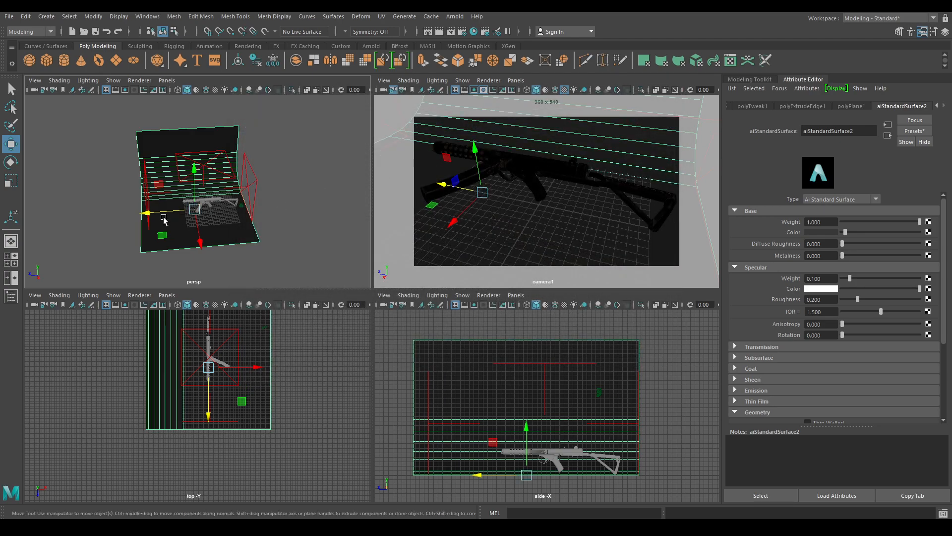
- Set the intensity of the area light above the gun to 2 and render the scene with Arnold
left_click(183, 182)
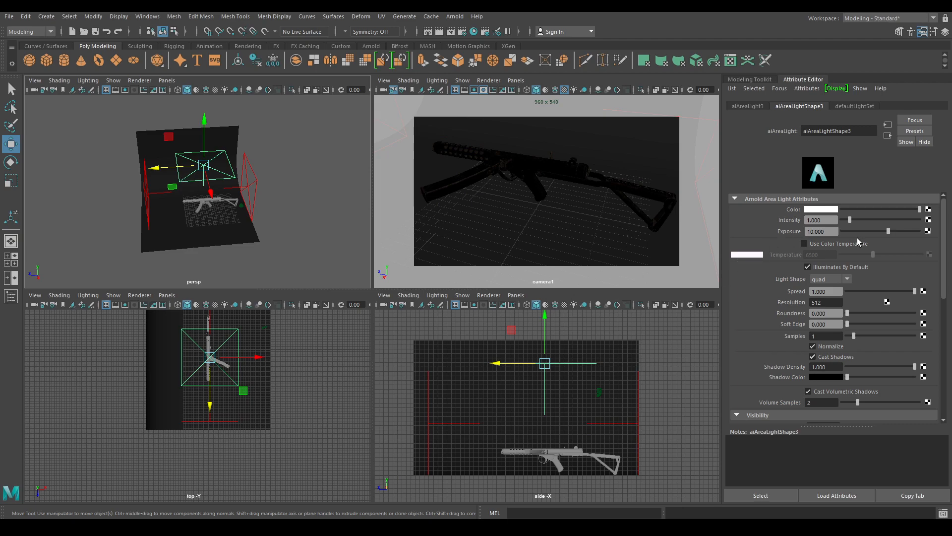
double_click(829, 221)
type("2")
key("Return")
left_click(453, 17)
left_click(474, 32)
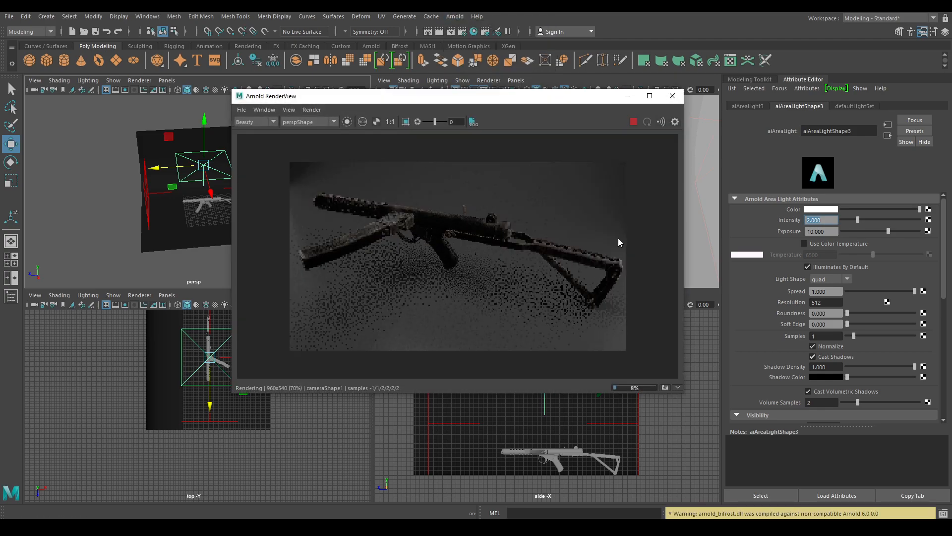
- Try an exposure of 15 on the overhead area light, settle on 12, and inspect the updated render up close
left_click(830, 231)
left_click(830, 231)
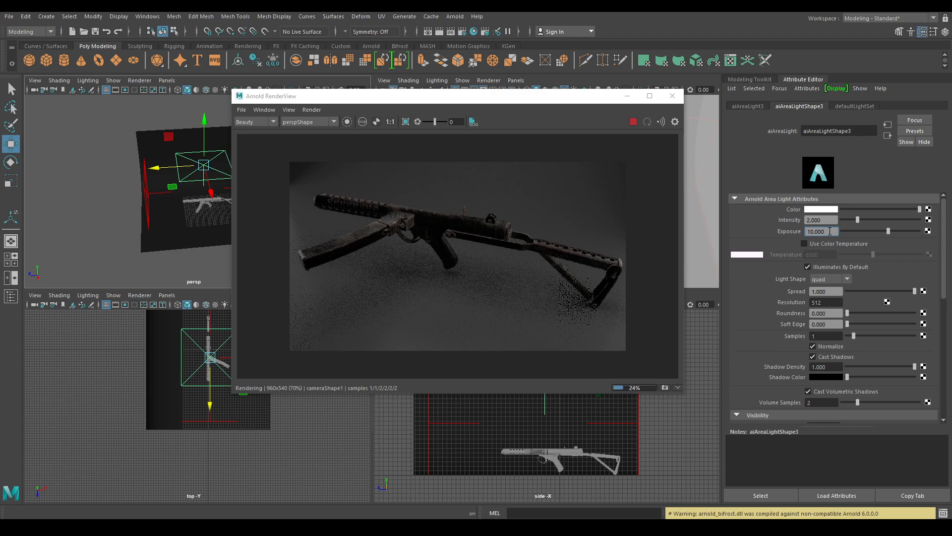
type("15")
key("Return")
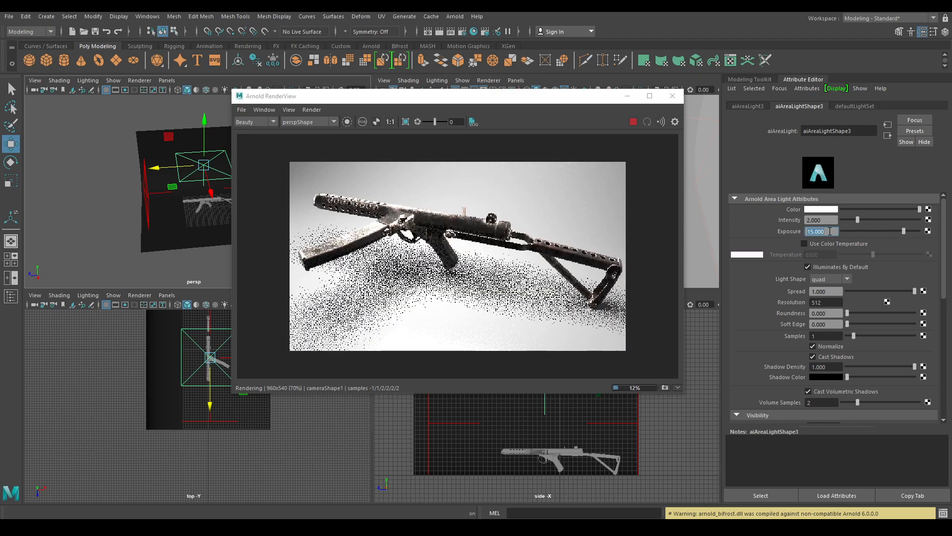
type("12")
key("Return")
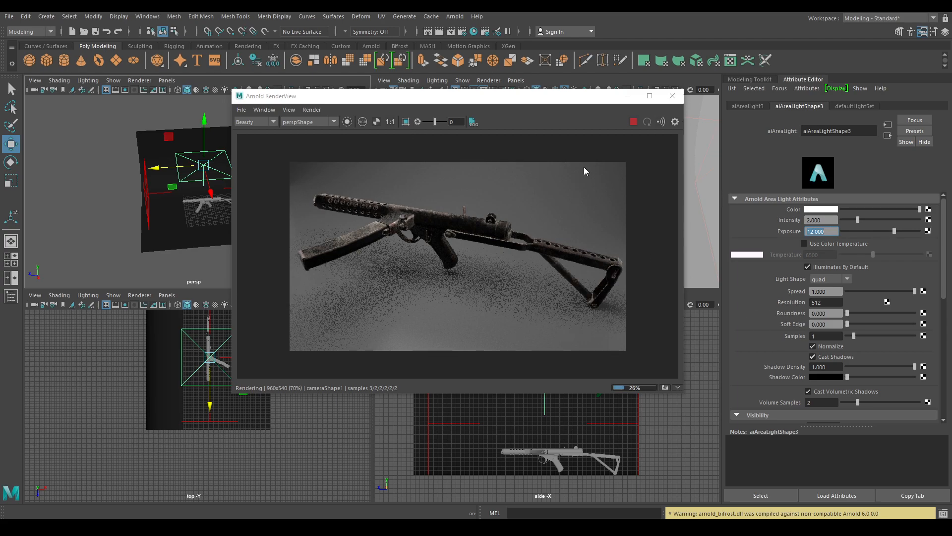
left_click_drag(495, 103, 534, 114)
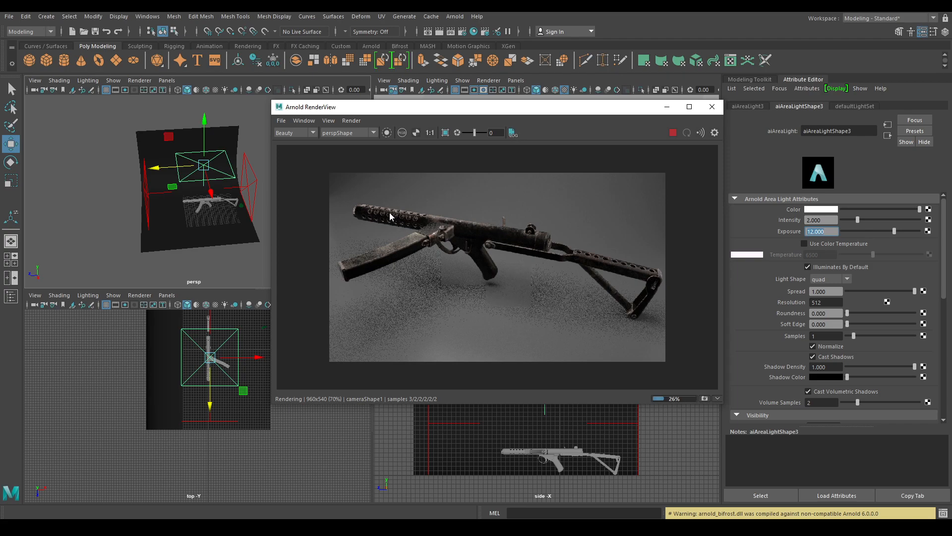
scroll(389, 212, "up", 3)
scroll(394, 258, "down", 3)
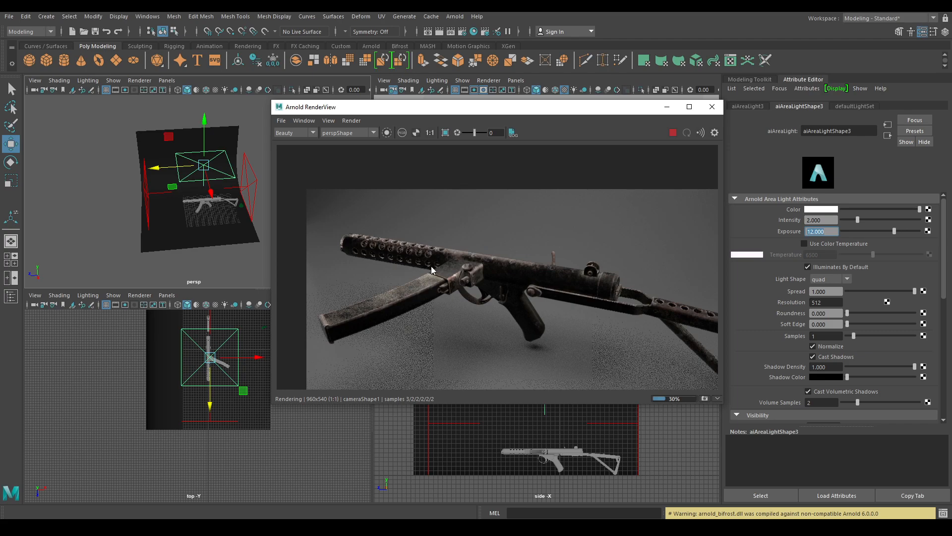
middle_click_drag(476, 208, 476, 214)
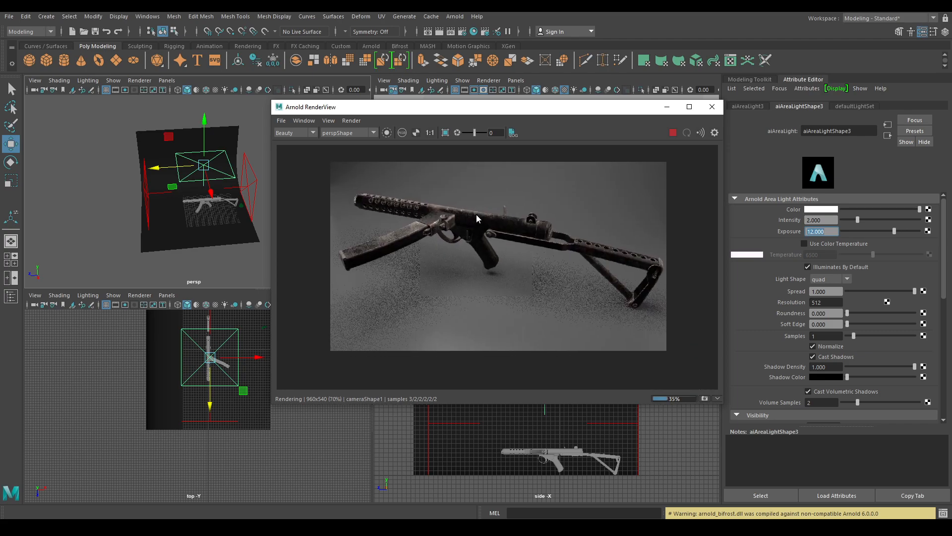
left_click(673, 133)
- Turn off volumetric shadow casting for the two area lights at the stock and barrel ends
left_click(255, 177)
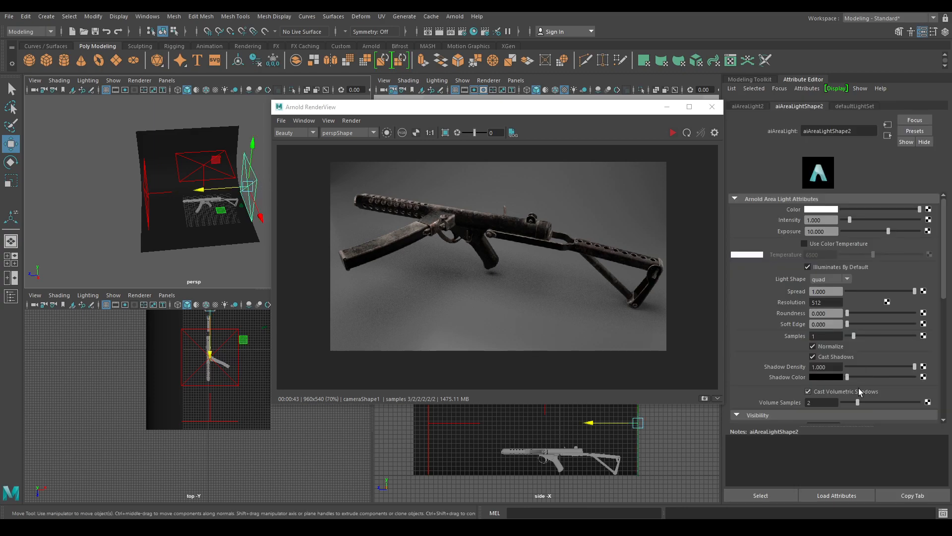
scroll(859, 388, "down", 2)
left_click(850, 343)
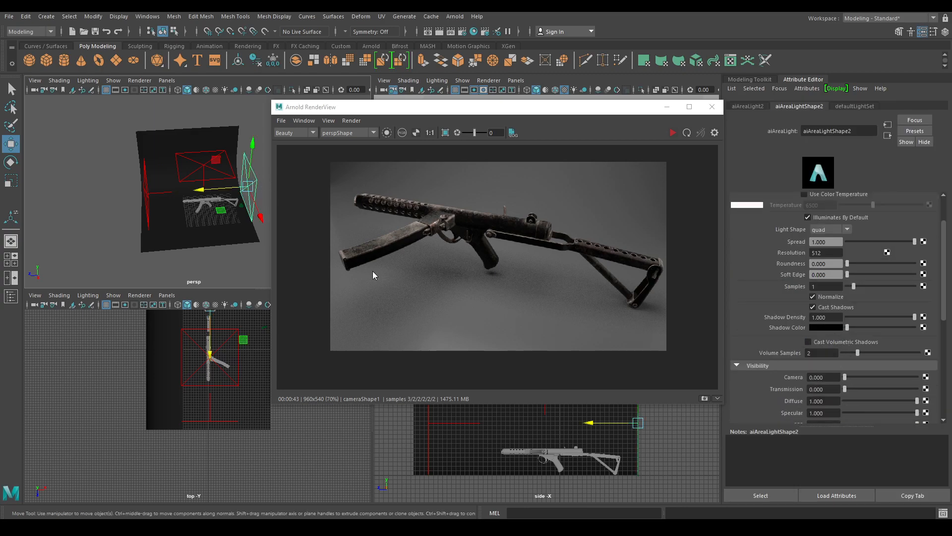
left_click(146, 197)
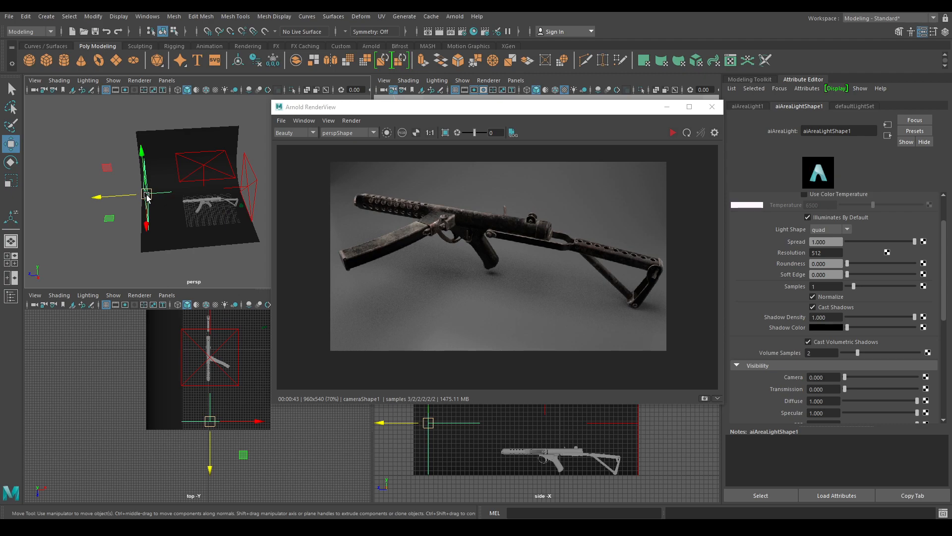
left_click(841, 343)
double_click(826, 253)
- Set the overhead area light's resolution to 1024 and its samples to 4
left_click(225, 180)
double_click(829, 253)
type("1024")
key("Return")
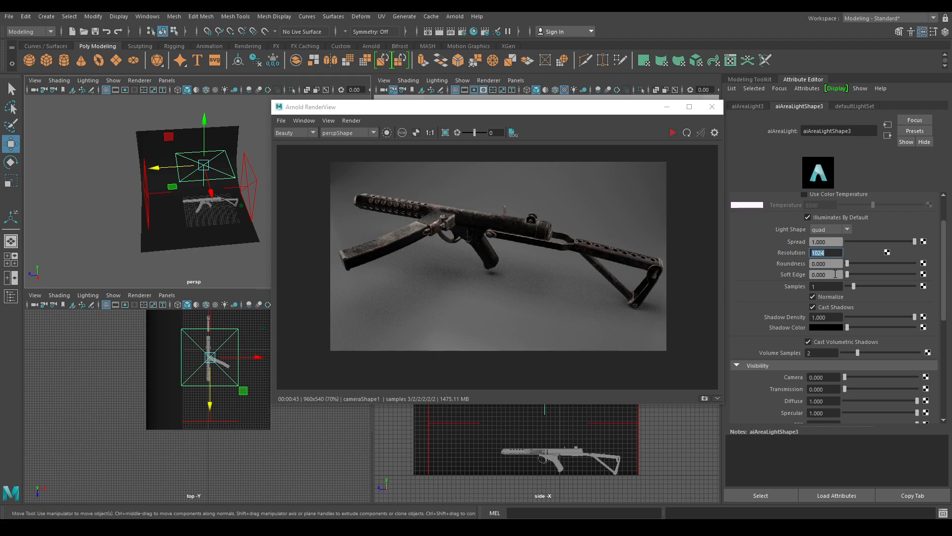
double_click(825, 287)
type("4")
key("Return")
- Set the samples to 2 on both the barrel-end and stock-end area lights
left_click(146, 198)
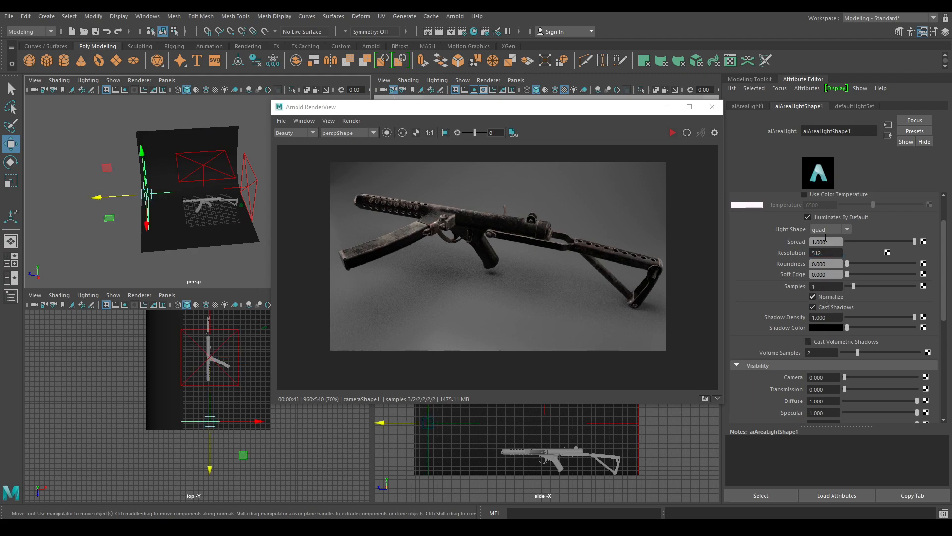
double_click(826, 286)
type("2")
key("Return")
left_click(255, 183)
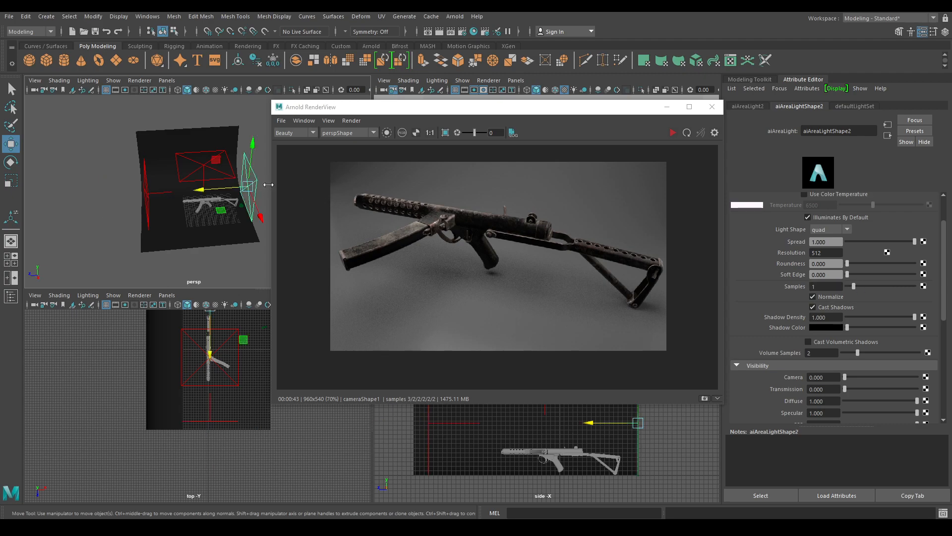
double_click(837, 286)
type("2")
key("Return")
- Run an IPR render to check the gun's lighting with the increased light samples, and stop it
left_click(673, 133)
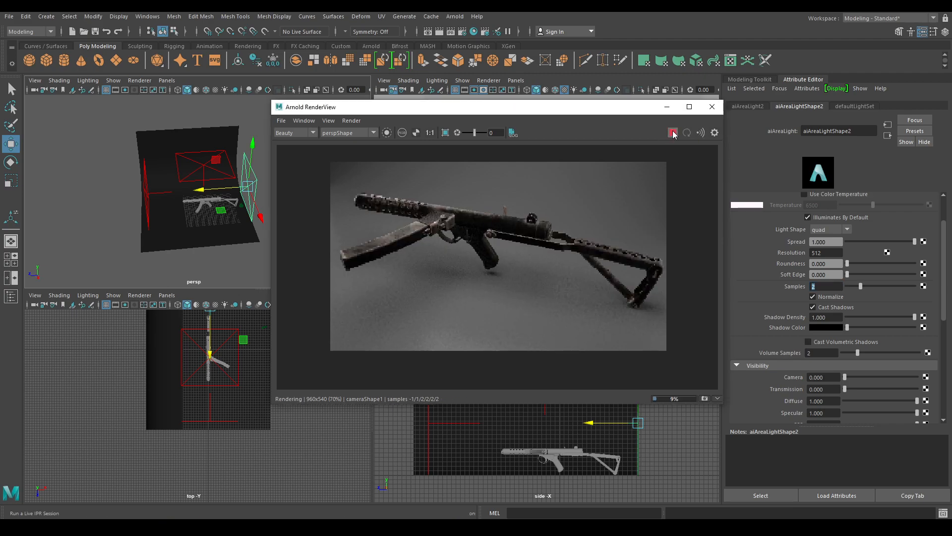
mouse_move(529, 241)
middle_mouse_down()
mouse_move(520, 255)
mouse_move(531, 257)
middle_mouse_up()
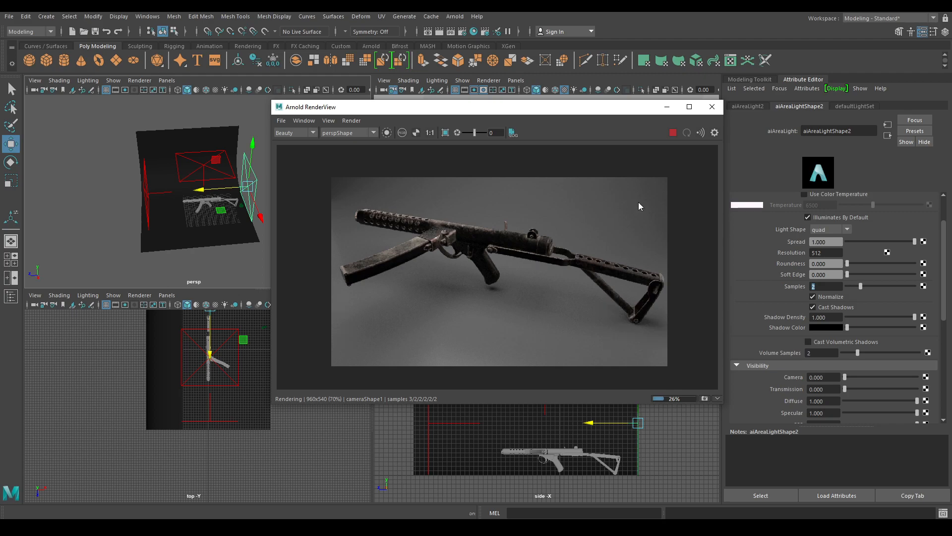
left_click(674, 132)
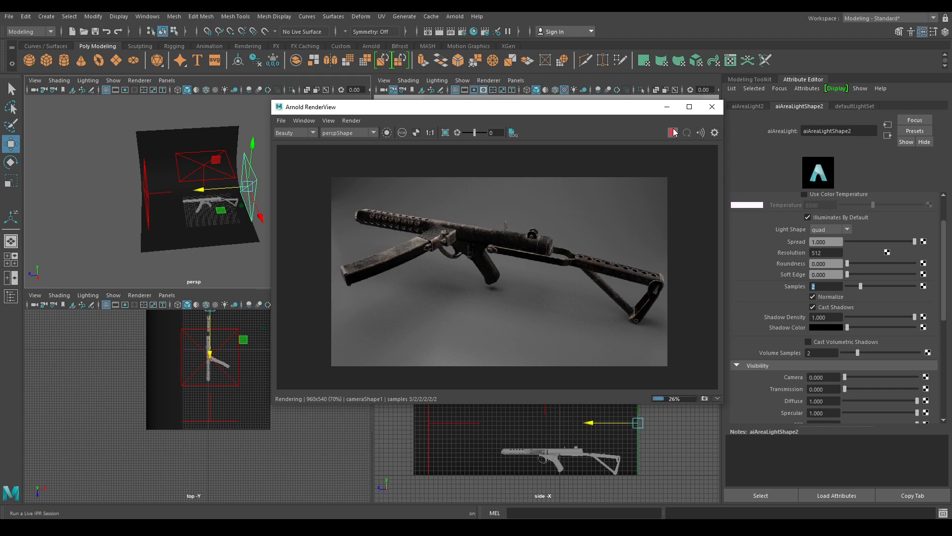
- Set the render image size to the HD_1080 preset in the Render Settings and close them
left_click(465, 32)
left_click(473, 36)
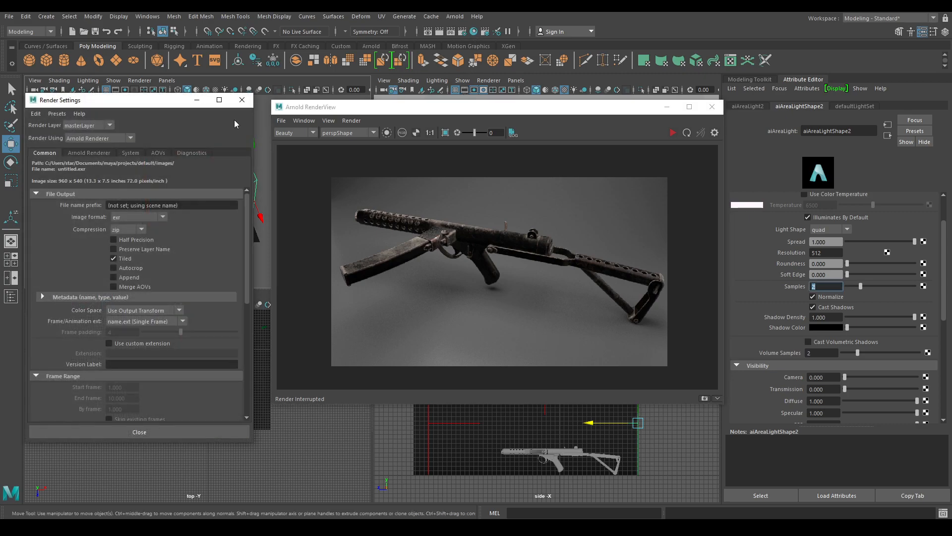
scroll(127, 337, "down", 8)
left_click(135, 317)
left_click(136, 386)
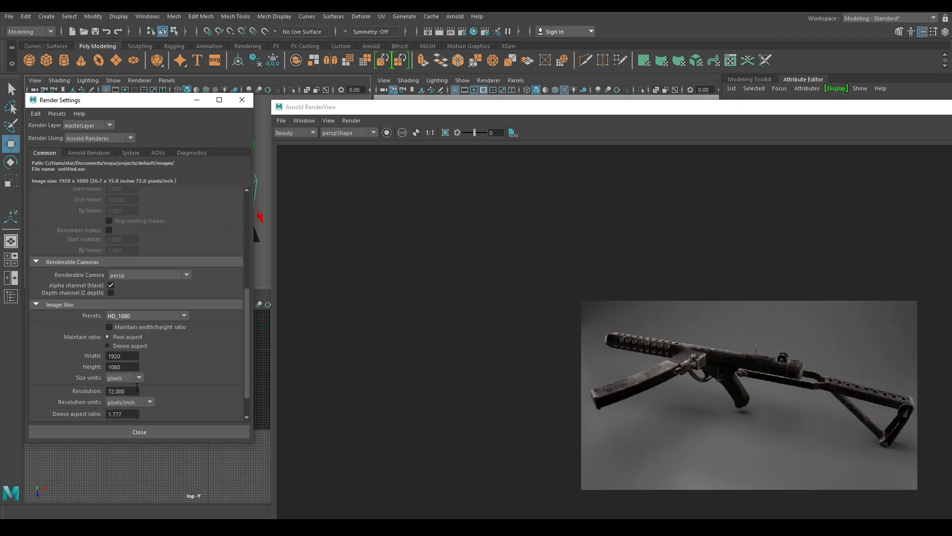
left_click(242, 100)
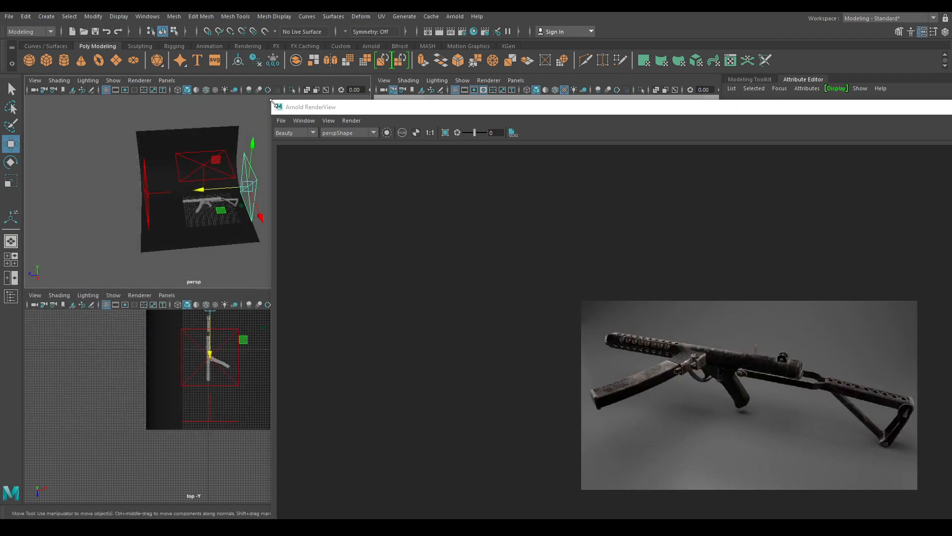
- Move and resize the Arnold RenderView window and centre the image so the whole gun render fits inside it
scroll(412, 287, "up", 4)
left_click_drag(359, 110, 258, 48)
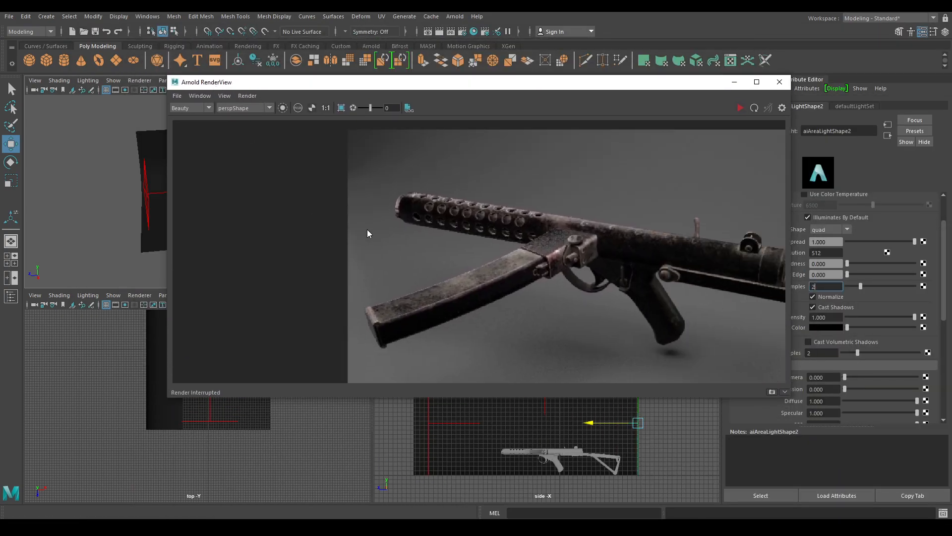
middle_click_drag(367, 229, 265, 200)
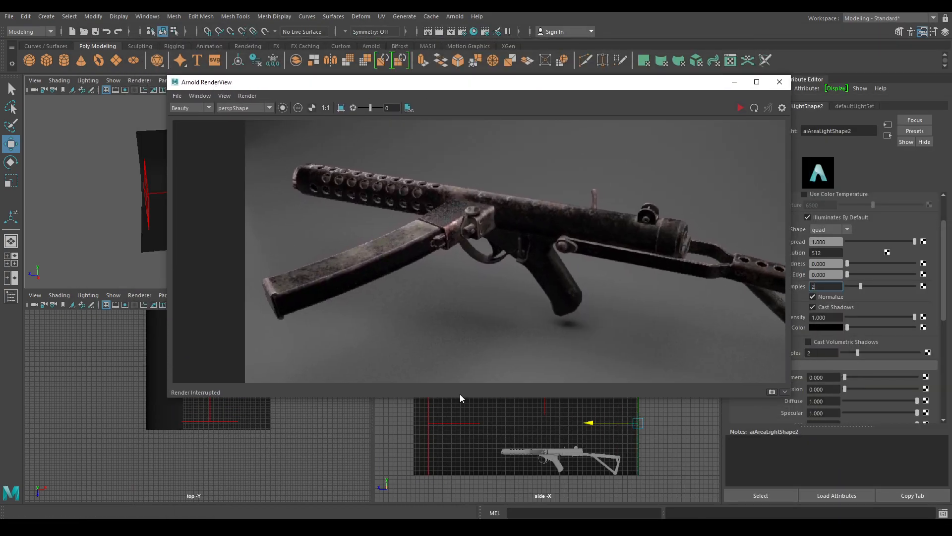
left_click_drag(461, 400, 460, 519)
scroll(482, 403, "down", 2)
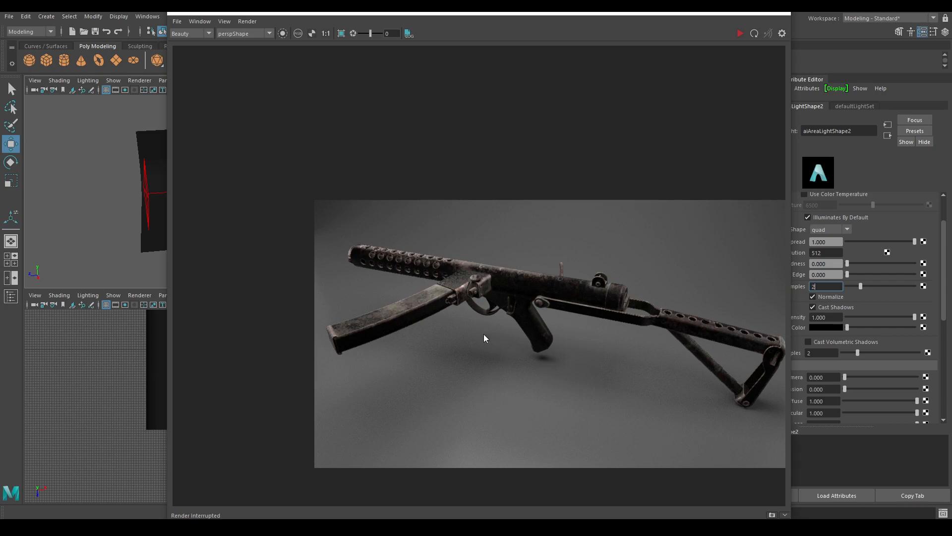
middle_click_drag(494, 345, 411, 291)
left_click_drag(352, 10, 357, 40)
scroll(496, 177, "down", 2)
scroll(491, 175, "up", 2)
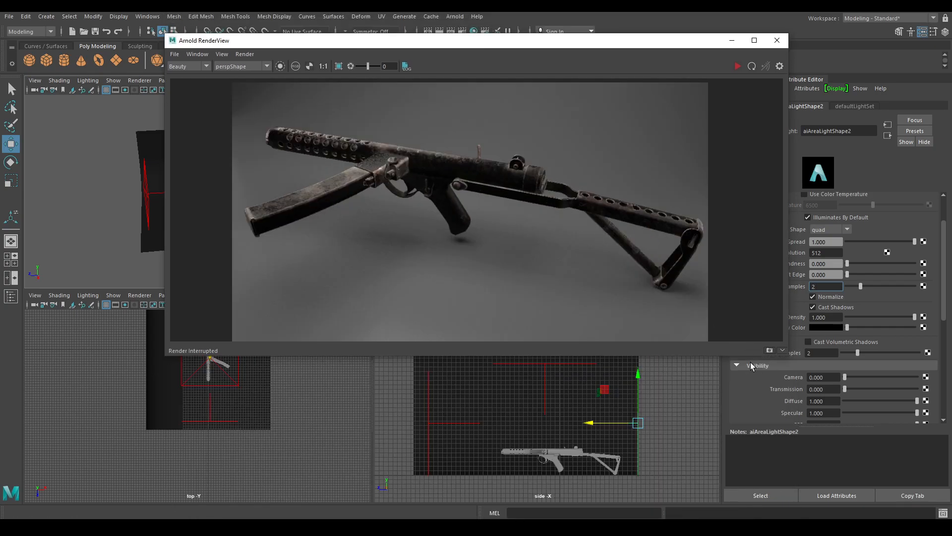
left_click_drag(744, 356, 731, 420)
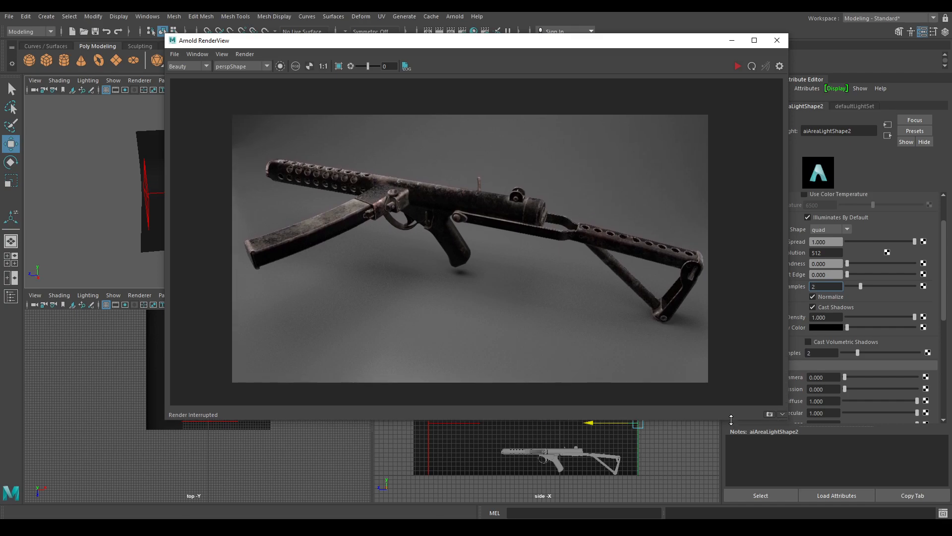
- Start a new 1920 x 1080 render of the gun and examine the receiver, trigger and grip area up close as it refines
left_click(735, 67)
scroll(577, 230, "down", 5)
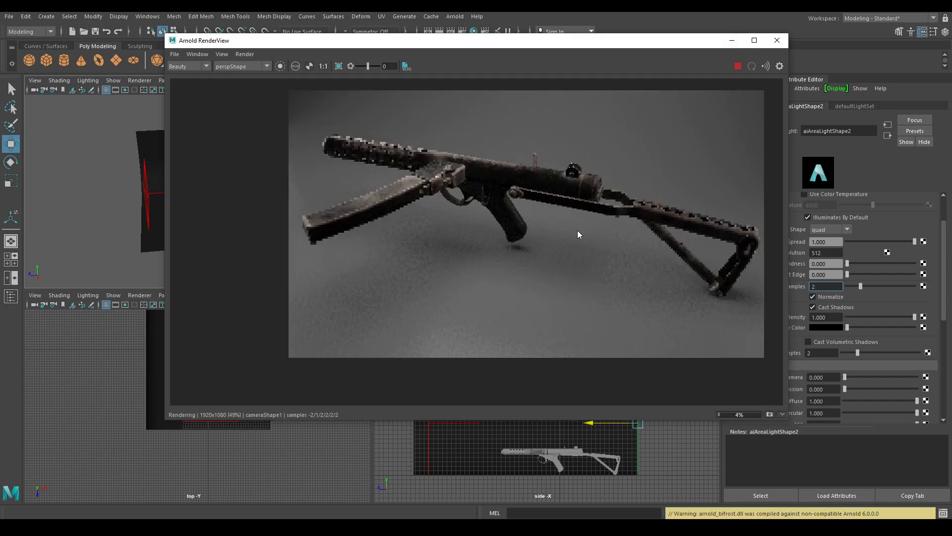
scroll(568, 223, "up", 2)
middle_click_drag(568, 223, 513, 242)
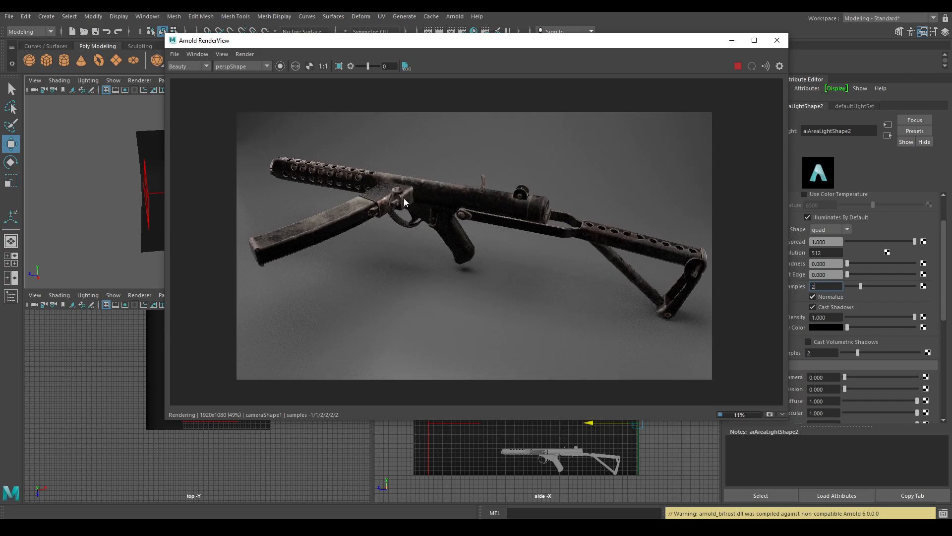
left_click(195, 67)
scroll(421, 223, "up", 4)
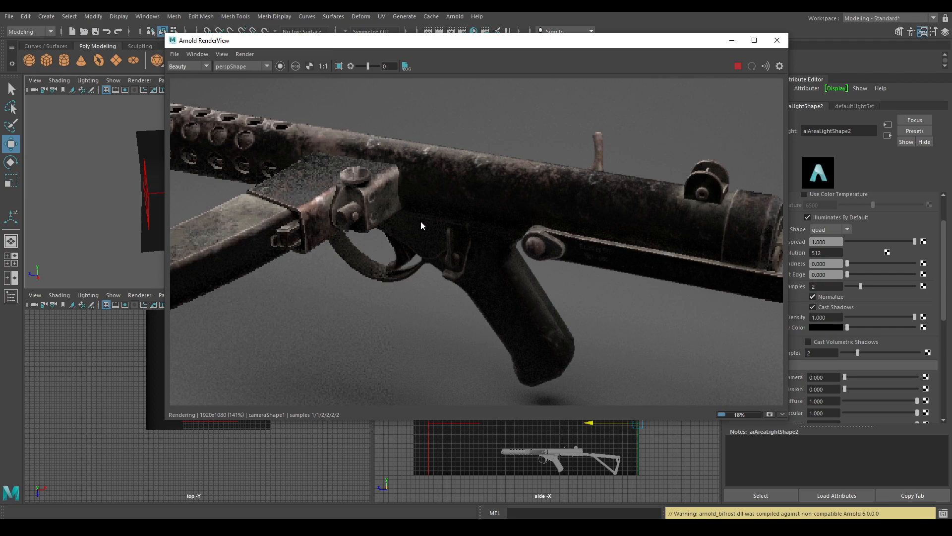
scroll(420, 221, "down", 4)
middle_click_drag(425, 205, 430, 209)
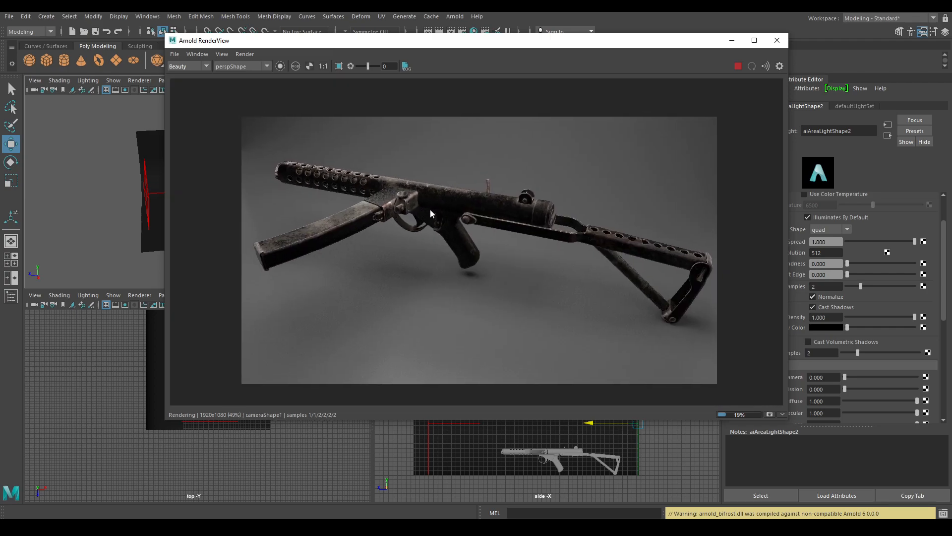